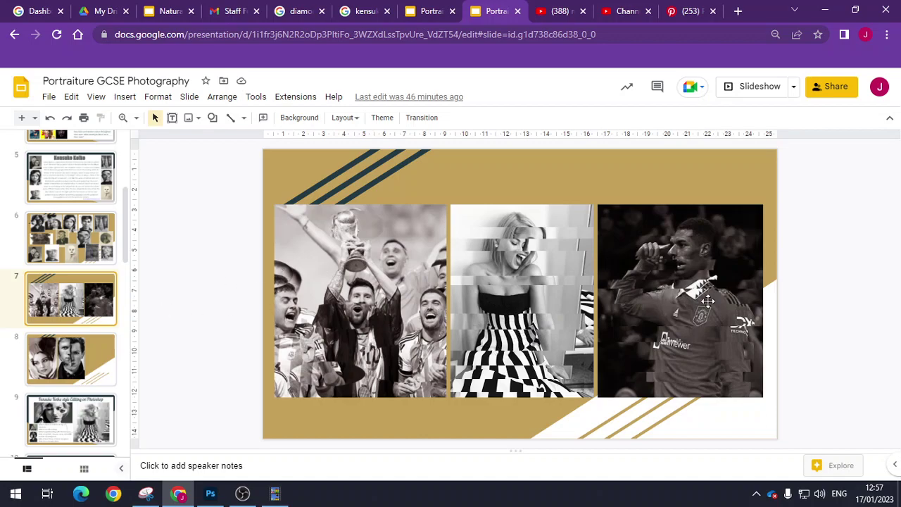
# Examine the example face collages on slide 8 and switch to Photoshop
pyautogui.click(92, 349)
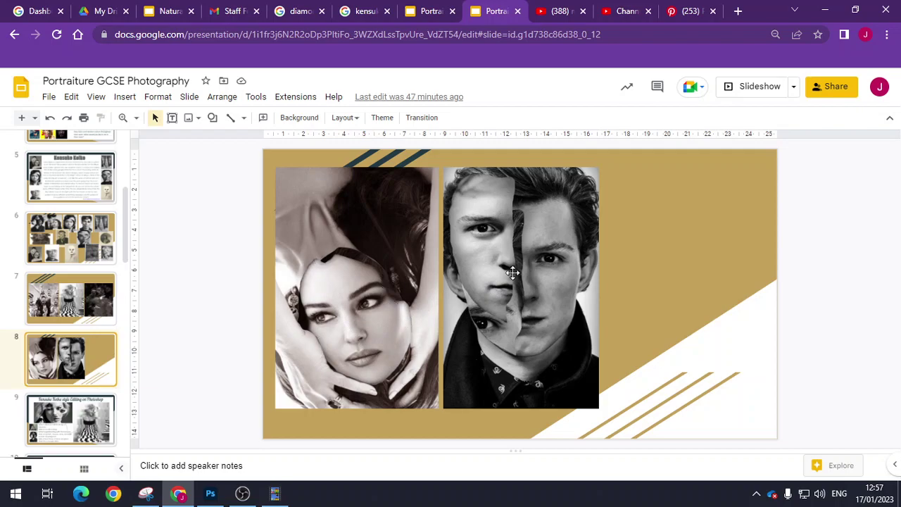
pyautogui.click(210, 492)
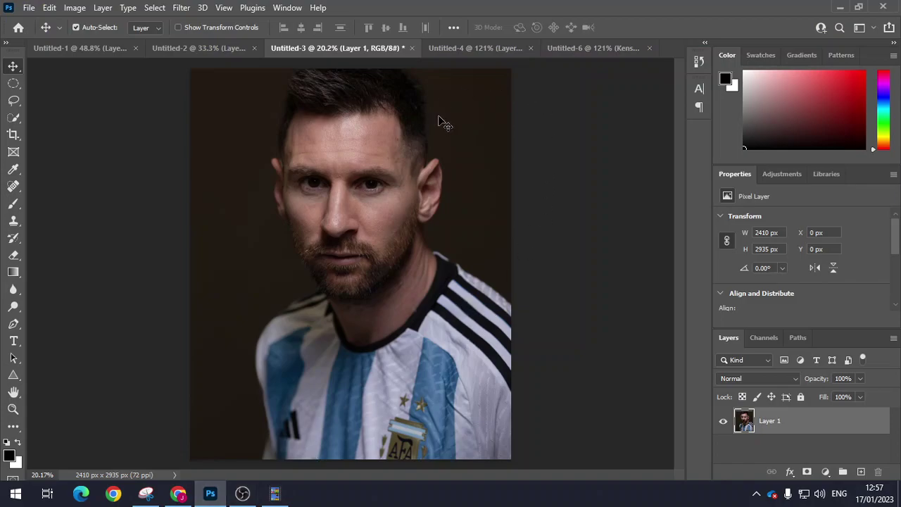
# Copy the monochrome team photo from Untitled-4 into the Untitled-3 portrait document as a new layer
pyautogui.click(459, 49)
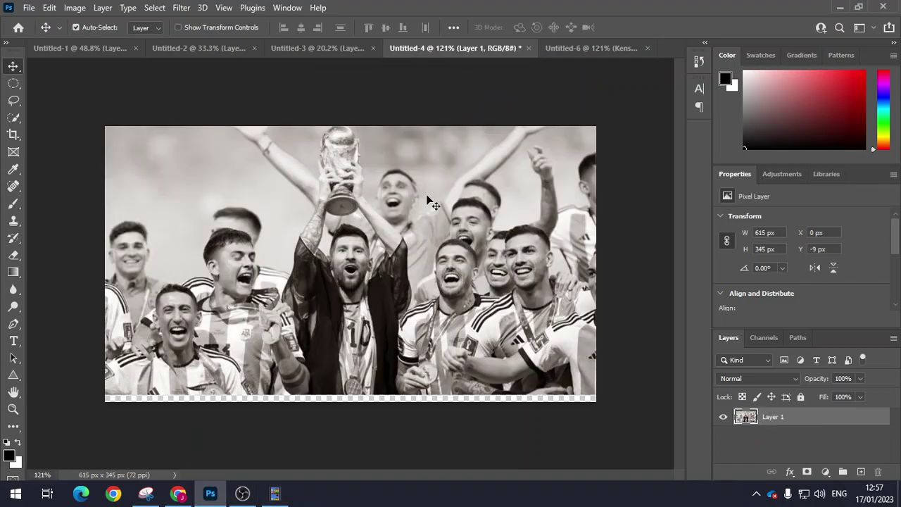
pyautogui.click(333, 50)
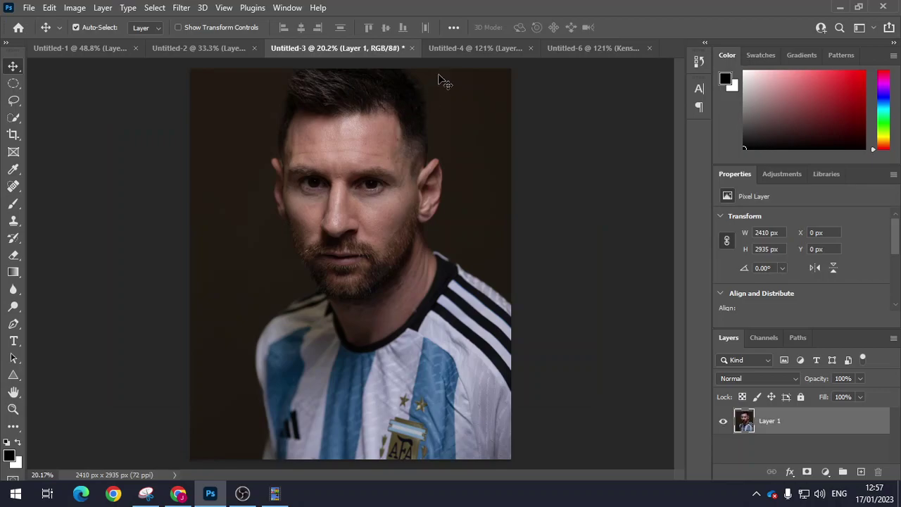
pyautogui.click(460, 47)
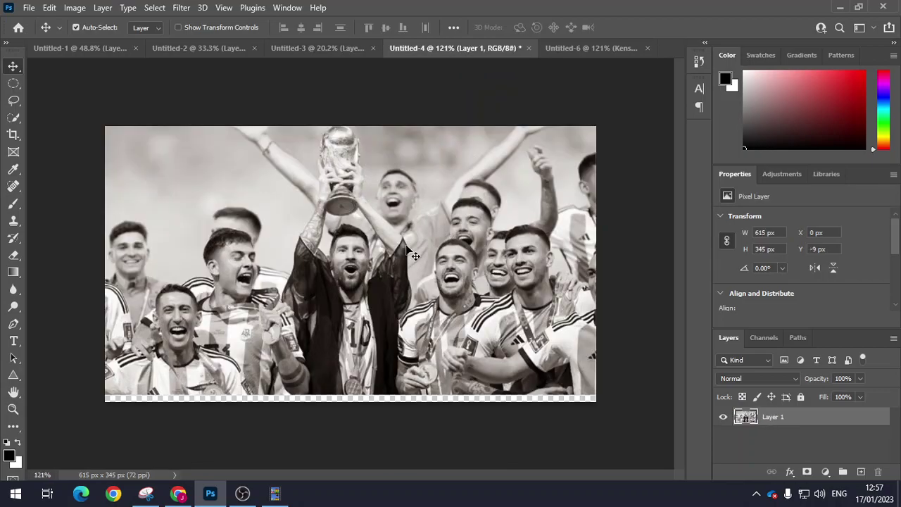
pyautogui.click(339, 52)
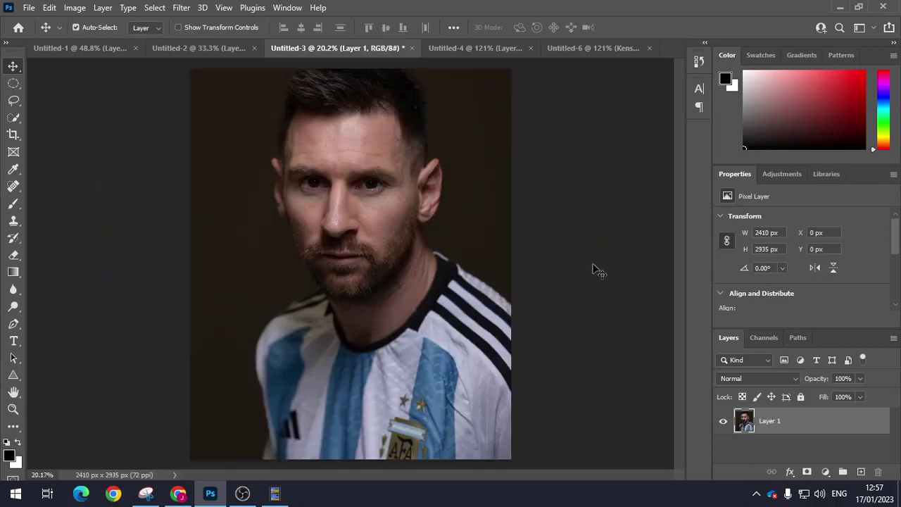
pyautogui.hotkey('ctrl', 'v')
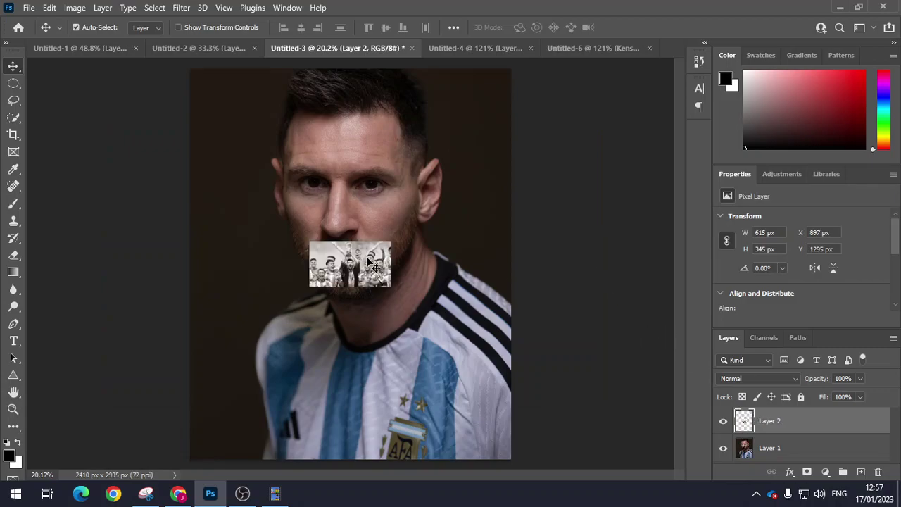
# Scale the pasted team photo to about 250% and position it over the upper half of the portrait's face
pyautogui.moveTo(369, 262); pyautogui.dragTo(319, 164)
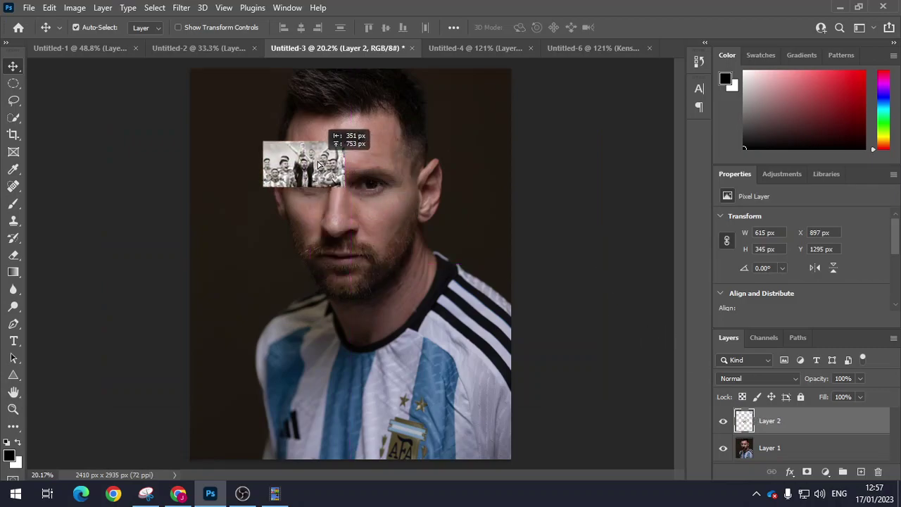
pyautogui.hotkey('ctrl', 't')
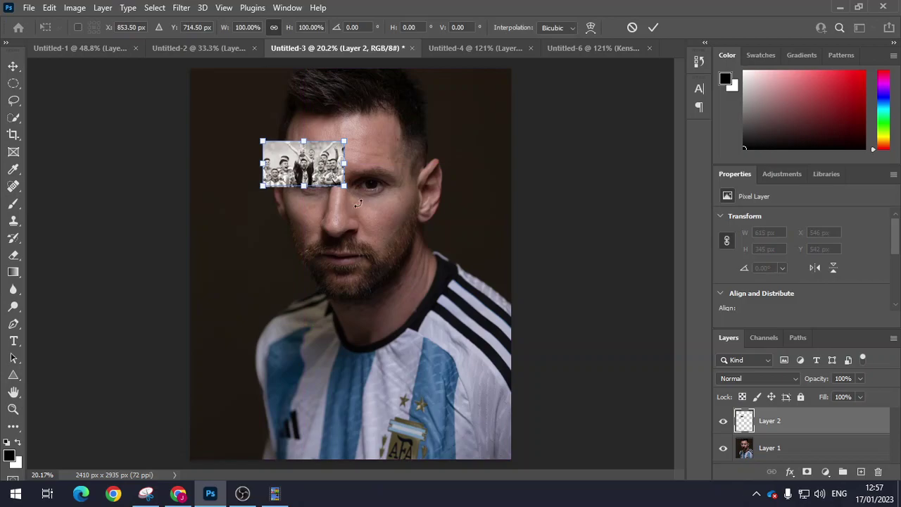
pyautogui.moveTo(344, 185); pyautogui.dragTo(467, 254)
pyautogui.moveTo(438, 215); pyautogui.dragTo(414, 199)
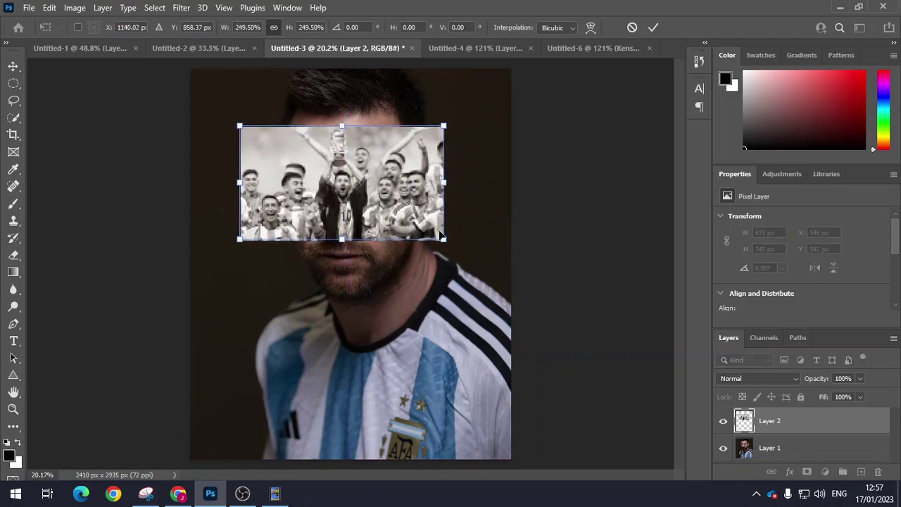
pyautogui.press('Return')
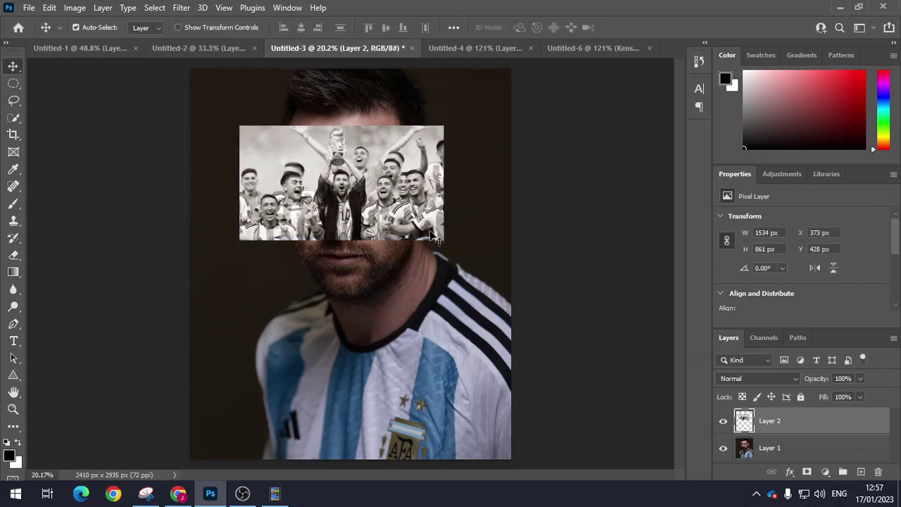
# Hide the team photo layer so the whole portrait underneath is exposed
pyautogui.click(723, 422)
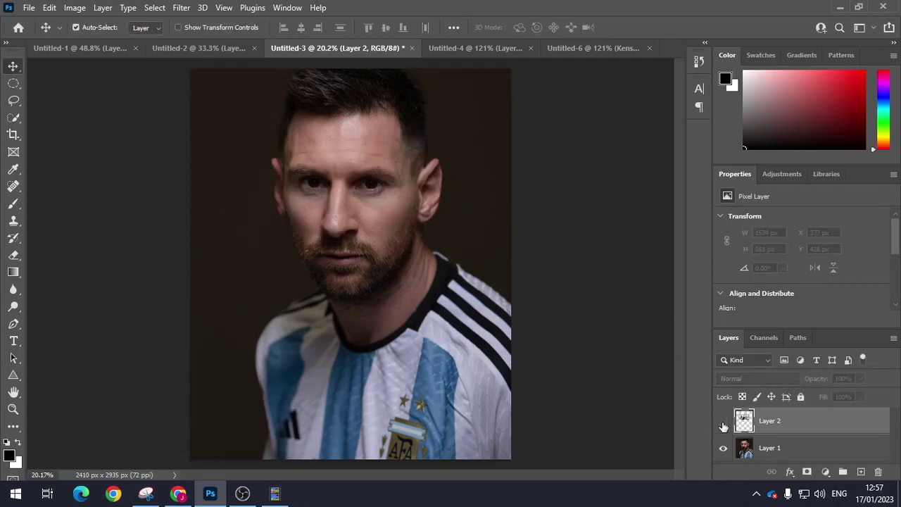
pyautogui.click(723, 423)
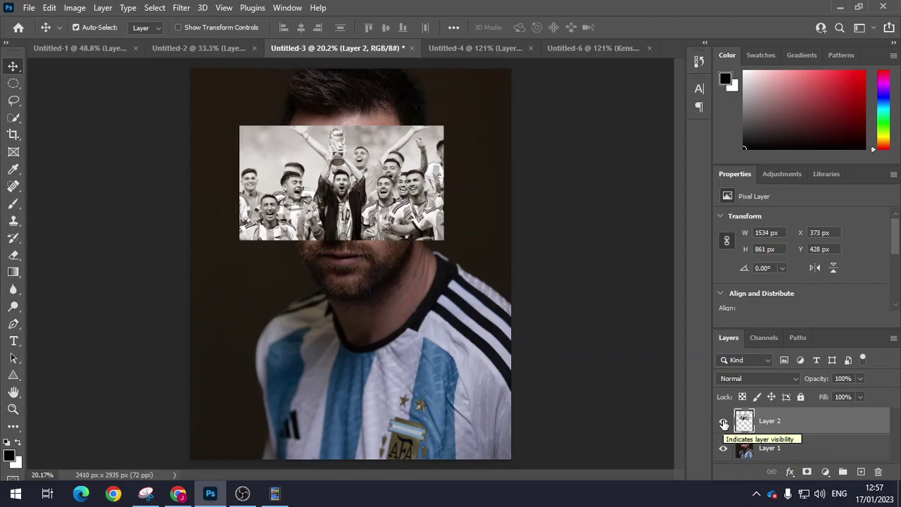
pyautogui.click(723, 423)
# Convert the portrait on Layer 1 to black and white with the default Black & White adjustment preset
pyautogui.click(787, 456)
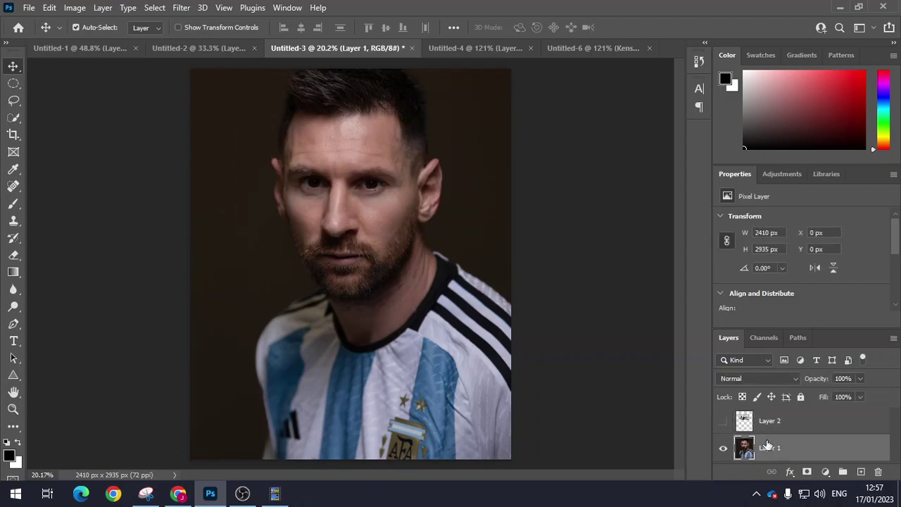
pyautogui.click(74, 8)
pyautogui.moveTo(113, 44)
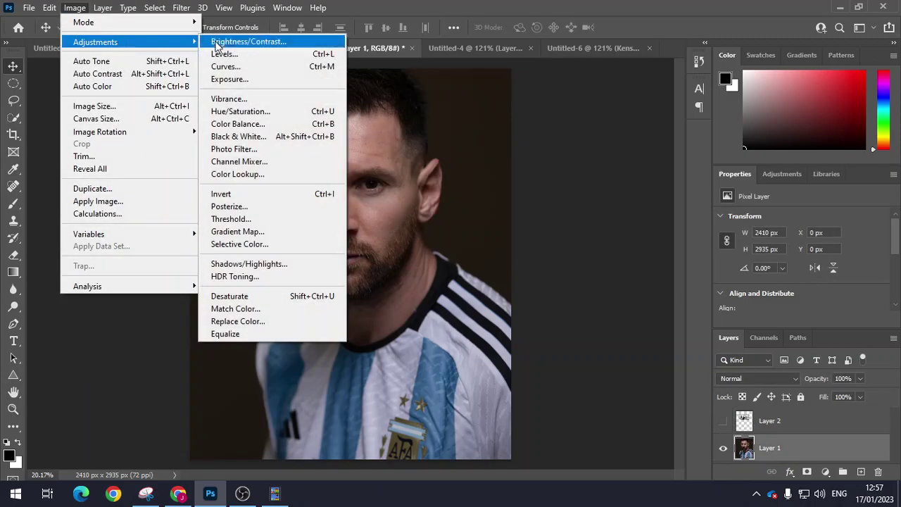
pyautogui.click(281, 136)
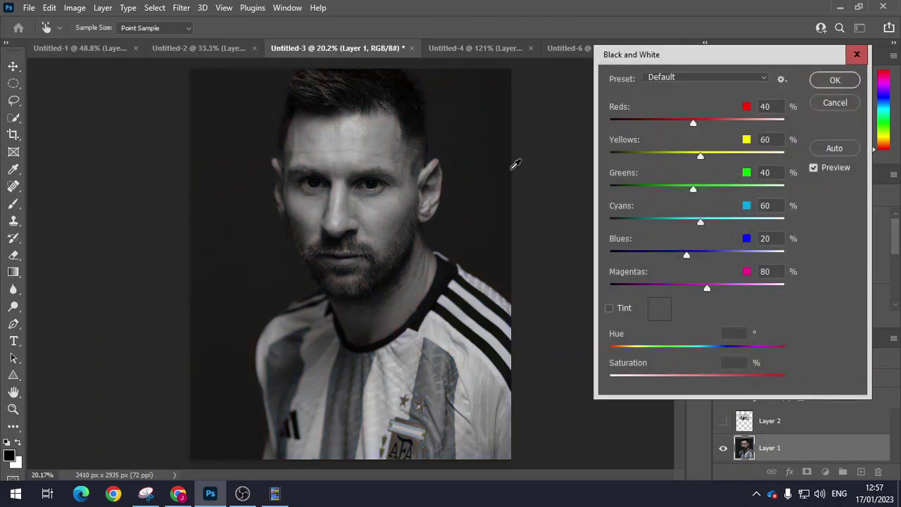
pyautogui.click(831, 82)
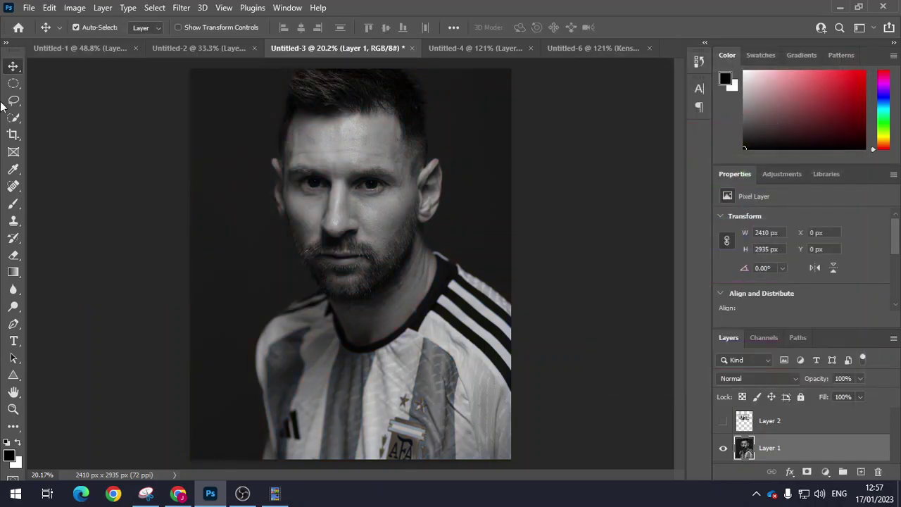
# Tint the portrait a warm sepia with Color Balance by shifting the midtones towards yellow and red, and duplicate its layer
pyautogui.click(75, 9)
pyautogui.moveTo(104, 43)
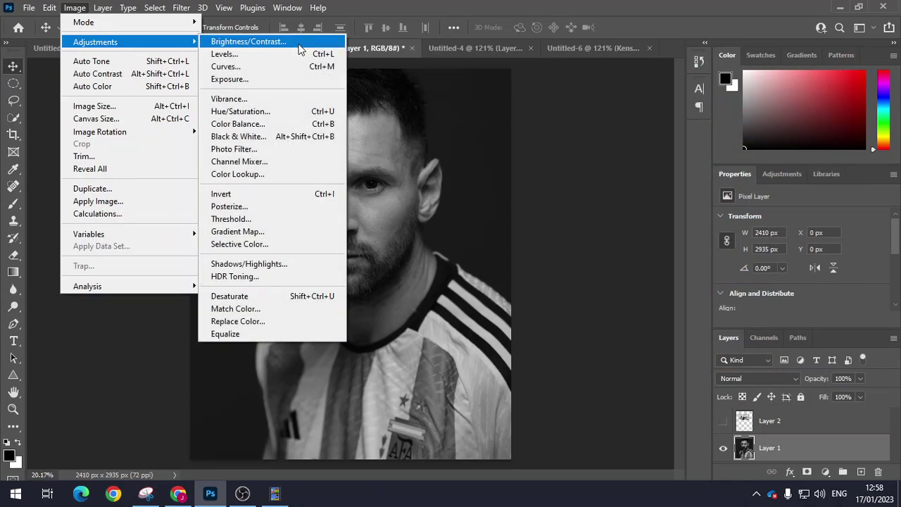
pyautogui.click(291, 124)
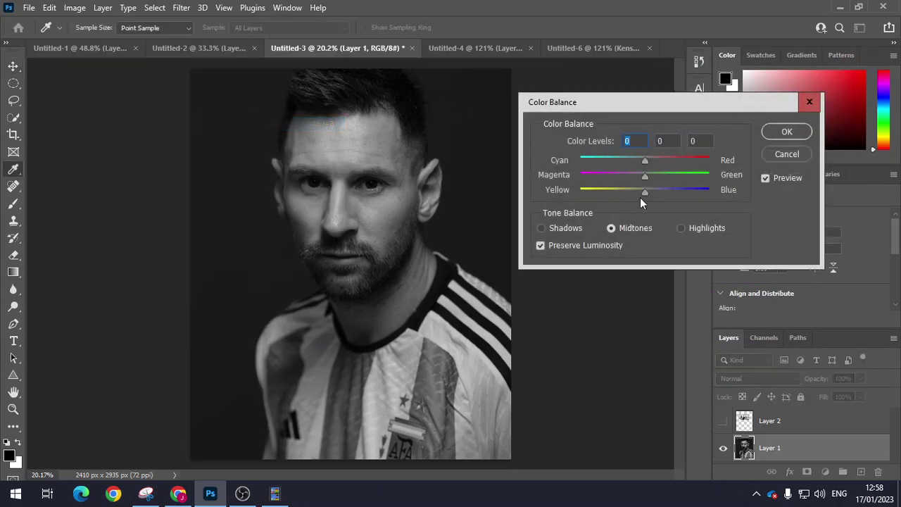
pyautogui.moveTo(646, 196); pyautogui.dragTo(636, 193)
pyautogui.moveTo(650, 162); pyautogui.dragTo(646, 179)
pyautogui.click(761, 135)
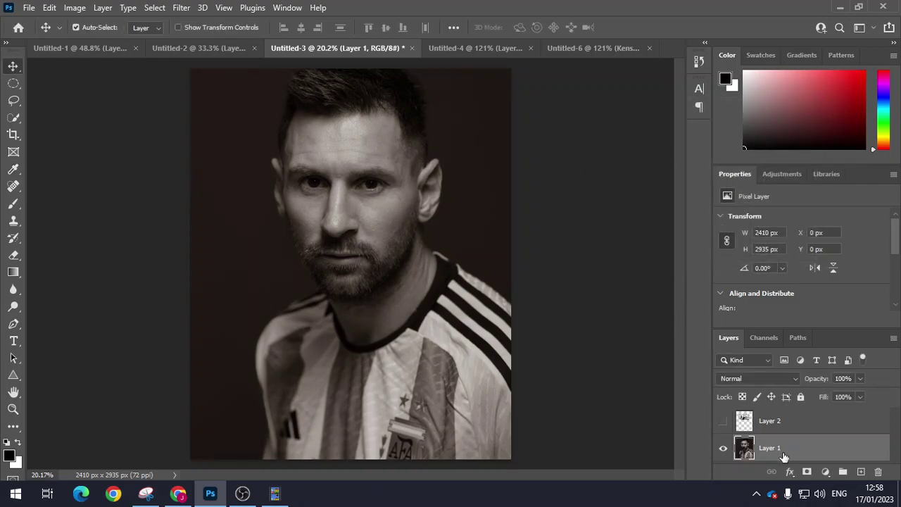
pyautogui.hotkey('ctrl', 'shift', 'alt', 'e')
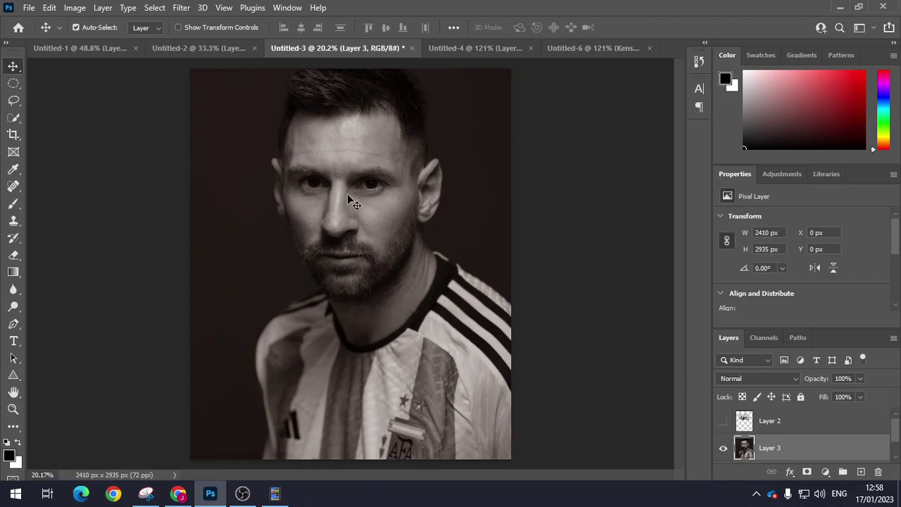
# Lasso the face and both ears from the forehead down to just above the beard, and copy the selection to a new layer
pyautogui.scroll(5, 349, 195)
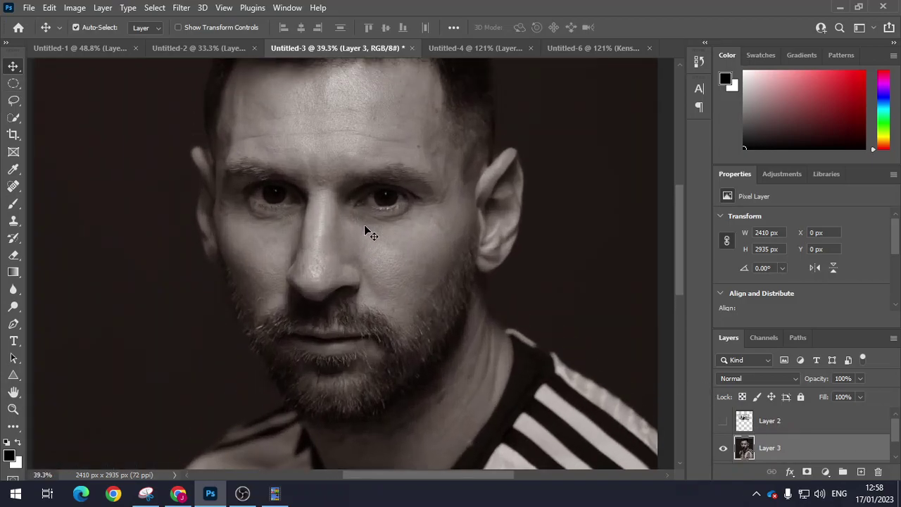
pyautogui.scroll(2, 364, 232)
pyautogui.moveTo(18, 102); pyautogui.dragTo(49, 96)
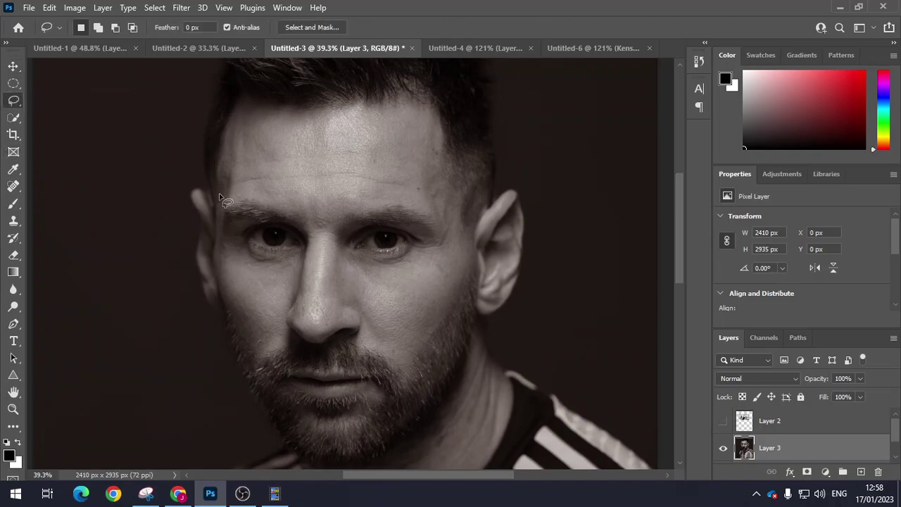
pyautogui.moveTo(211, 204)
pyautogui.mouseDown()
pyautogui.moveTo(196, 190)
pyautogui.moveTo(196, 262)
pyautogui.moveTo(208, 297)
pyautogui.moveTo(231, 314)
pyautogui.mouseUp()
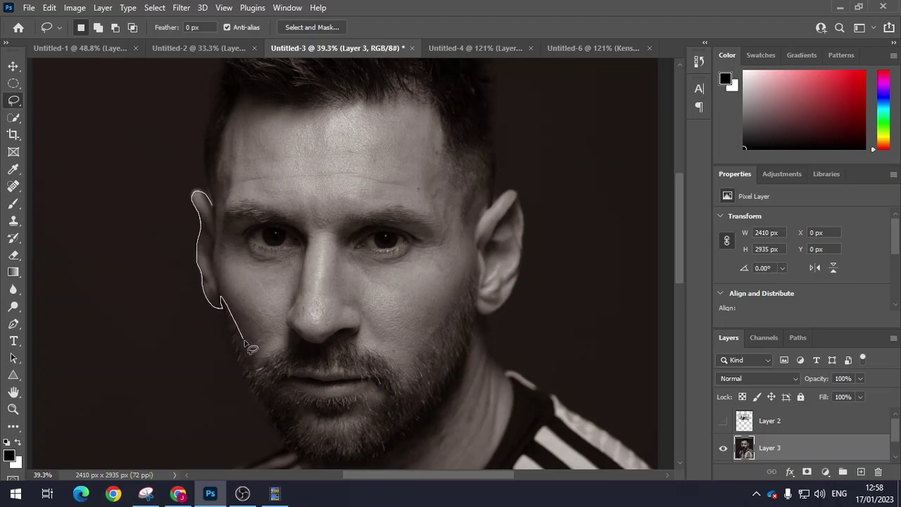
pyautogui.moveTo(249, 350)
pyautogui.mouseDown()
pyautogui.moveTo(255, 358)
pyautogui.moveTo(348, 341)
pyautogui.moveTo(396, 373)
pyautogui.moveTo(416, 366)
pyautogui.moveTo(476, 253)
pyautogui.moveTo(482, 307)
pyautogui.moveTo(494, 312)
pyautogui.moveTo(506, 299)
pyautogui.moveTo(523, 245)
pyautogui.moveTo(518, 195)
pyautogui.moveTo(472, 241)
pyautogui.moveTo(444, 180)
pyautogui.moveTo(441, 134)
pyautogui.moveTo(387, 127)
pyautogui.moveTo(298, 136)
pyautogui.moveTo(258, 127)
pyautogui.moveTo(232, 128)
pyautogui.moveTo(221, 143)
pyautogui.moveTo(214, 207)
pyautogui.mouseUp()
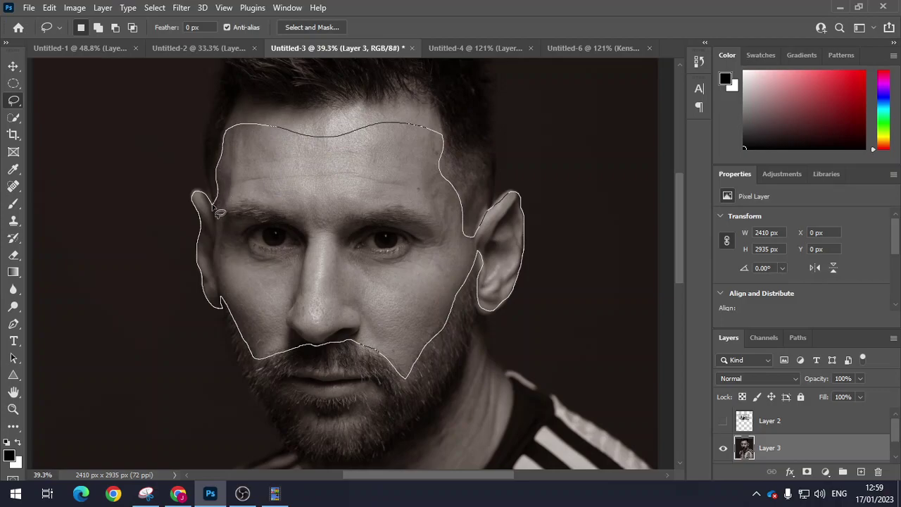
pyautogui.moveTo(217, 211); pyautogui.dragTo(214, 206)
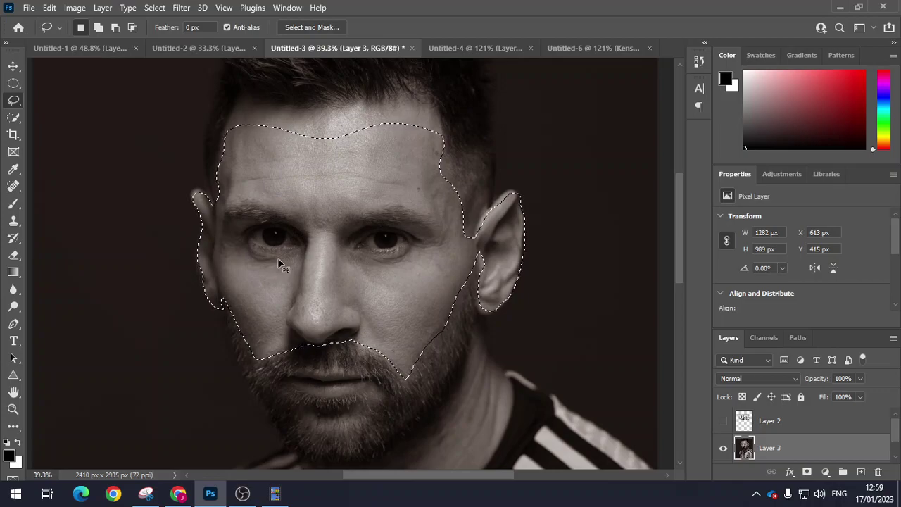
pyautogui.hotkey('ctrl', 'j')
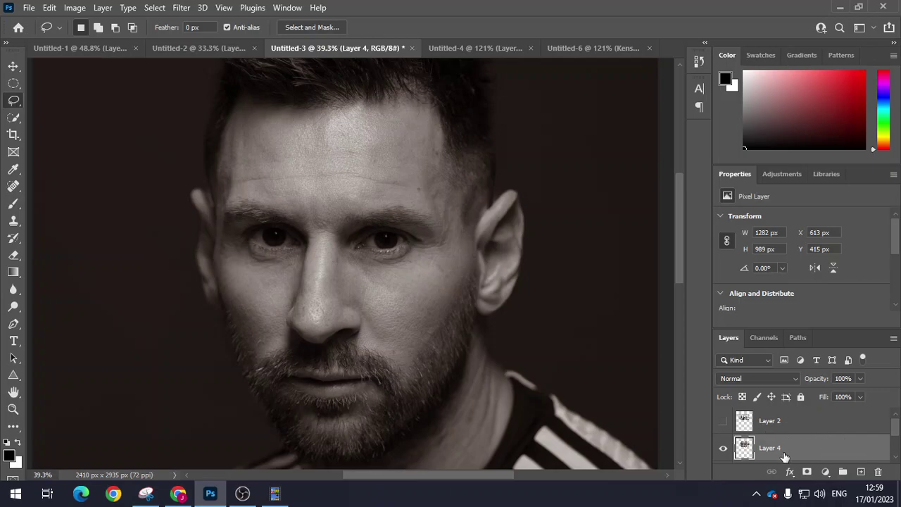
# On the duplicated portrait, Layer 3, lasso the same face and ears outline and cut that area out
pyautogui.scroll(-2, 792, 438)
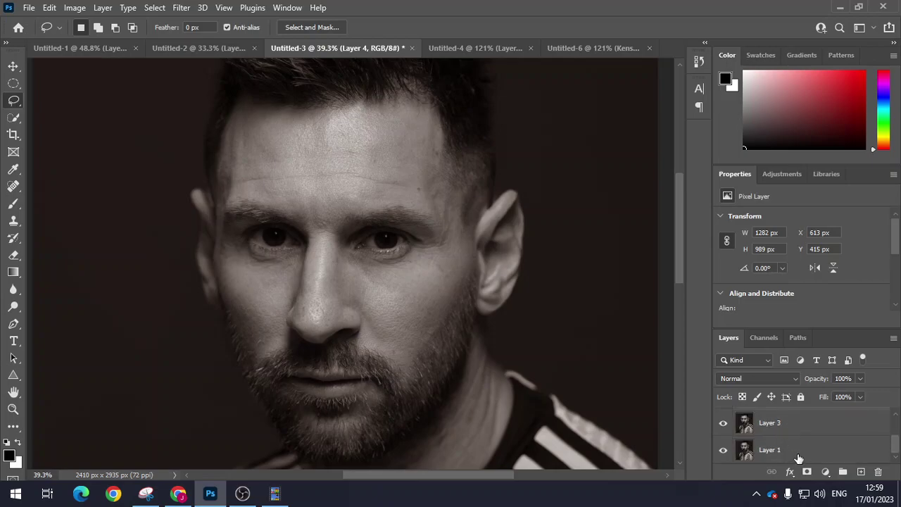
pyautogui.click(788, 424)
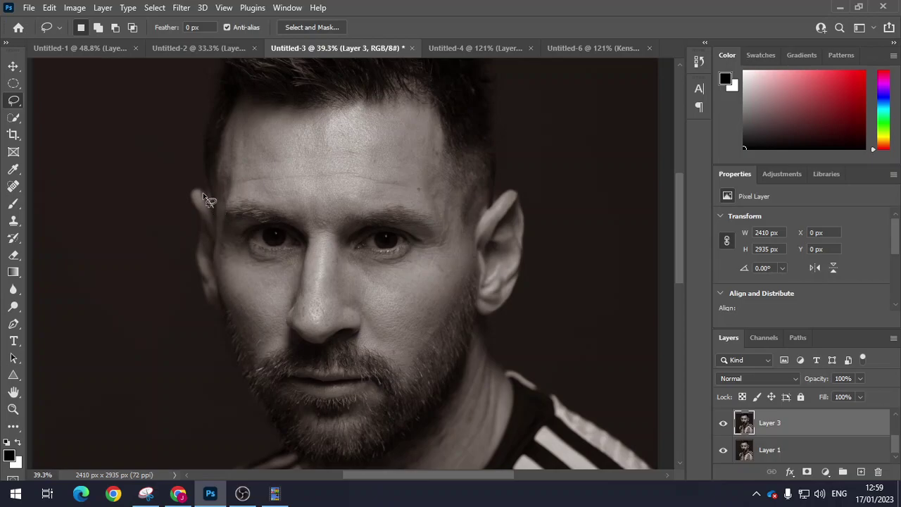
pyautogui.moveTo(195, 195)
pyautogui.mouseDown()
pyautogui.moveTo(198, 272)
pyautogui.moveTo(256, 369)
pyautogui.moveTo(300, 344)
pyautogui.moveTo(339, 344)
pyautogui.moveTo(369, 350)
pyautogui.moveTo(405, 376)
pyautogui.moveTo(479, 263)
pyautogui.mouseUp()
pyautogui.moveTo(478, 295)
pyautogui.mouseDown()
pyautogui.moveTo(491, 312)
pyautogui.moveTo(512, 295)
pyautogui.moveTo(525, 226)
pyautogui.moveTo(520, 193)
pyautogui.moveTo(510, 192)
pyautogui.moveTo(472, 236)
pyautogui.moveTo(441, 162)
pyautogui.moveTo(362, 135)
pyautogui.moveTo(291, 140)
pyautogui.moveTo(224, 131)
pyautogui.moveTo(222, 219)
pyautogui.mouseUp()
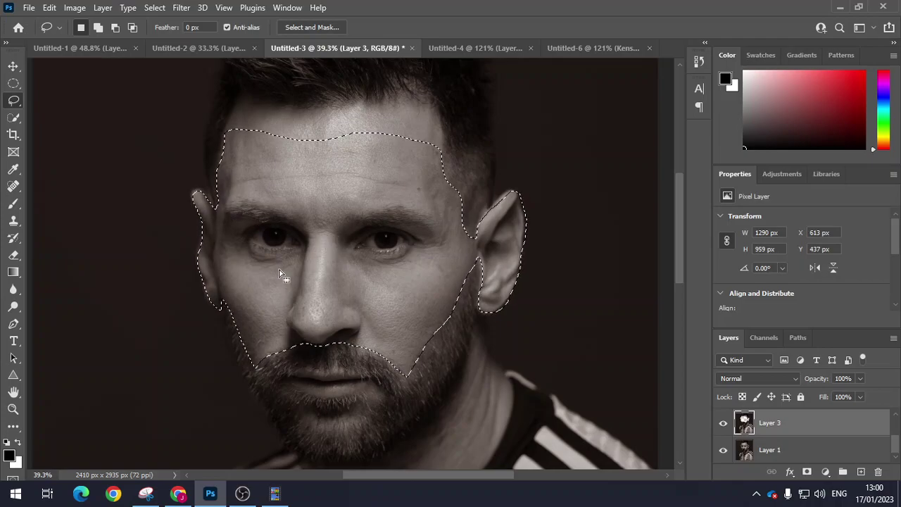
pyautogui.click(50, 7)
pyautogui.click(110, 85)
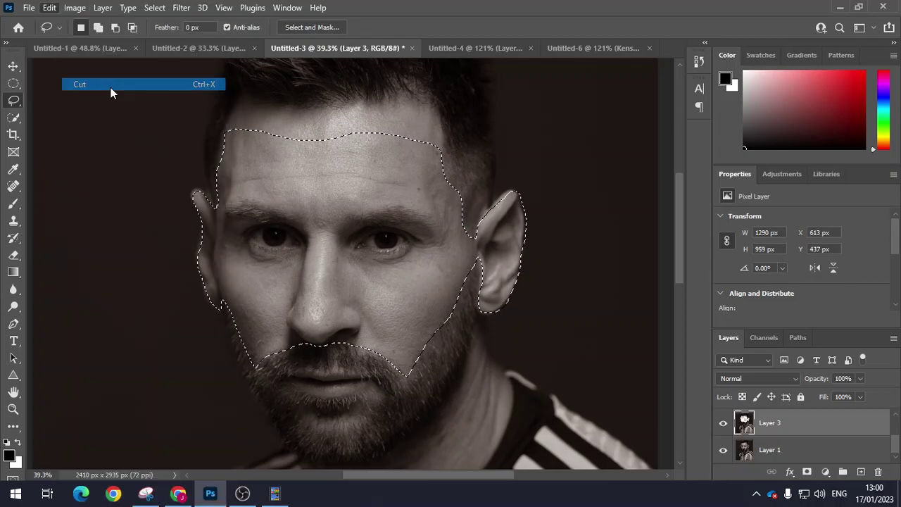
# Hide the copied face on Layer 4 and toggle the original portrait on Layer 1 off and on to check the cut-out
pyautogui.click(725, 451)
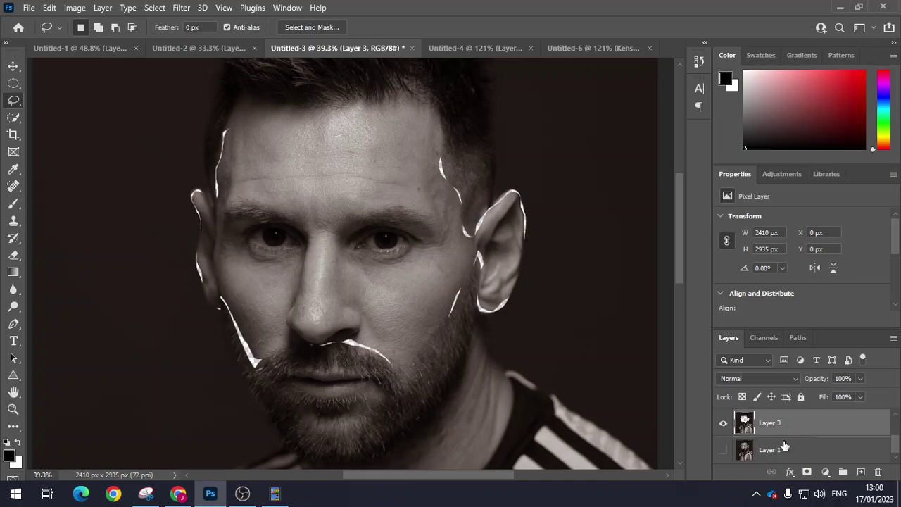
pyautogui.scroll(2, 767, 444)
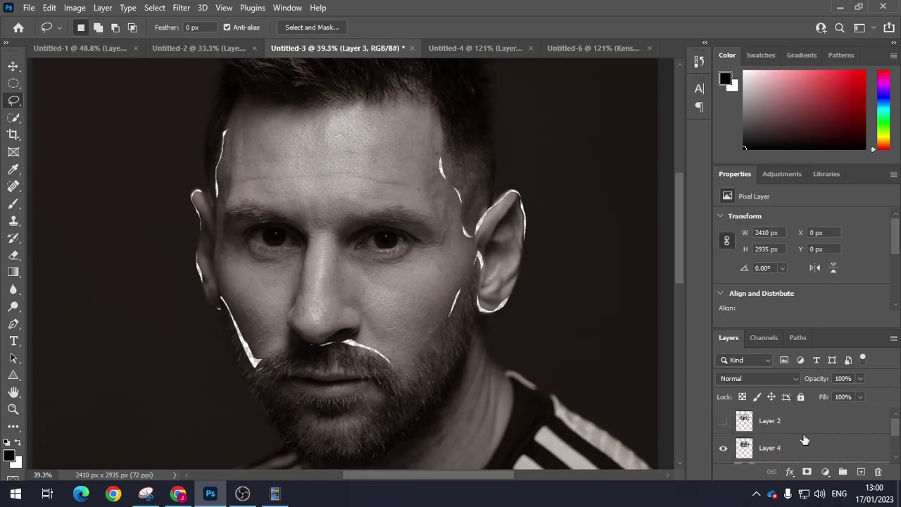
pyautogui.click(723, 453)
pyautogui.scroll(-2, 795, 442)
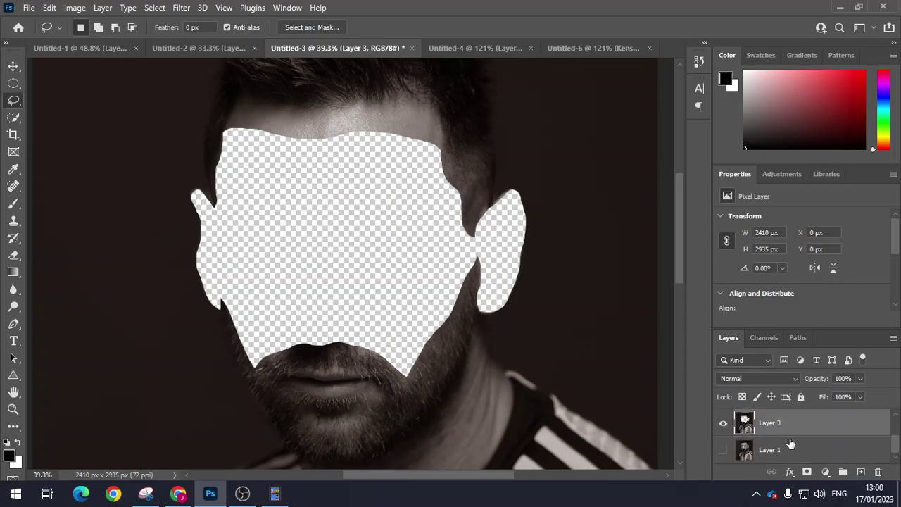
pyautogui.click(723, 452)
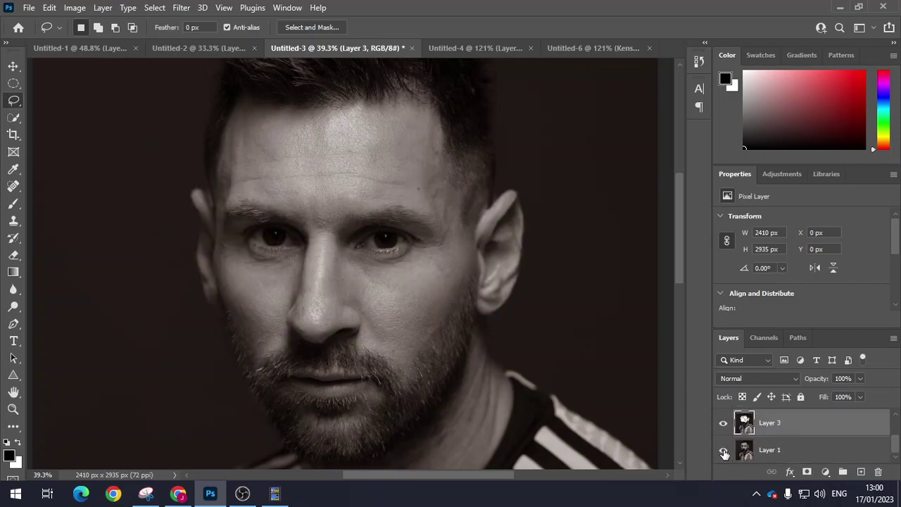
# Hide the original portrait on Layer 1 and try different stacking orders for Layers 2, 3 and 4
pyautogui.click(723, 453)
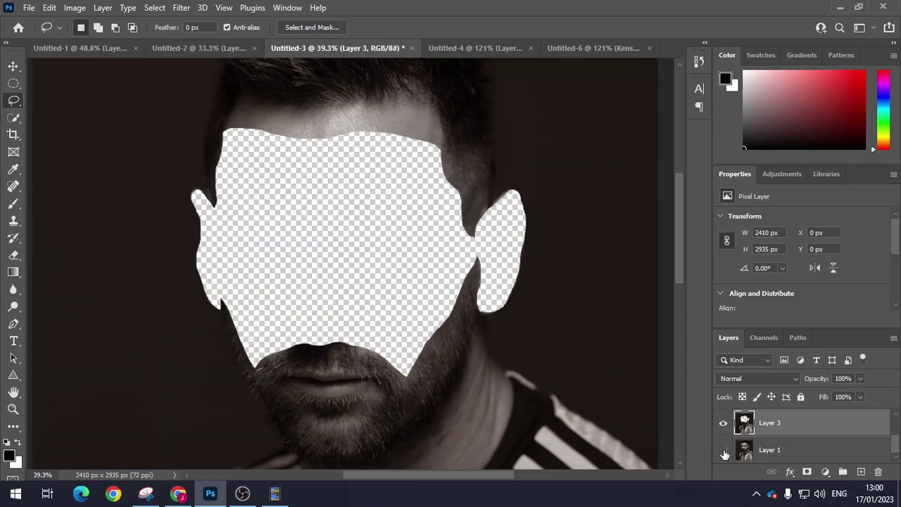
pyautogui.scroll(1, 787, 454)
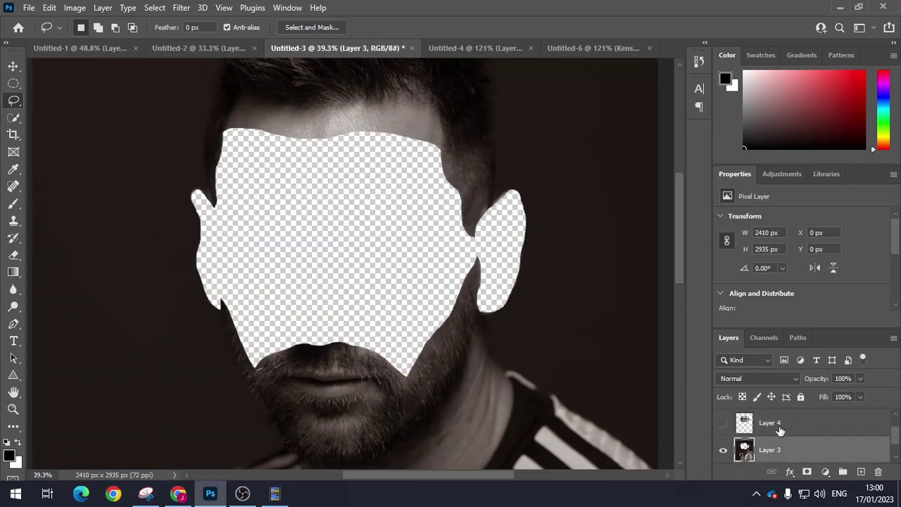
pyautogui.scroll(1, 788, 447)
pyautogui.moveTo(782, 428); pyautogui.dragTo(795, 458)
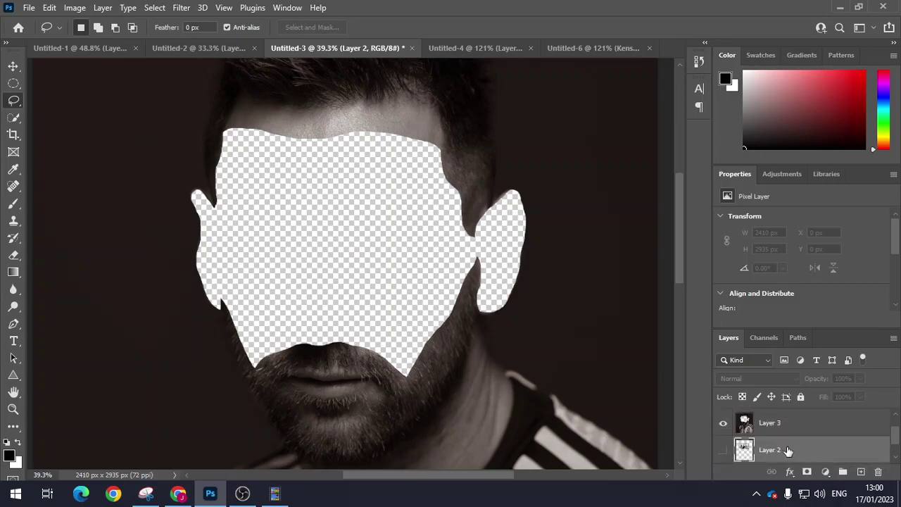
pyautogui.scroll(1, 787, 450)
pyautogui.moveTo(787, 423); pyautogui.dragTo(790, 460)
pyautogui.scroll(-2, 793, 460)
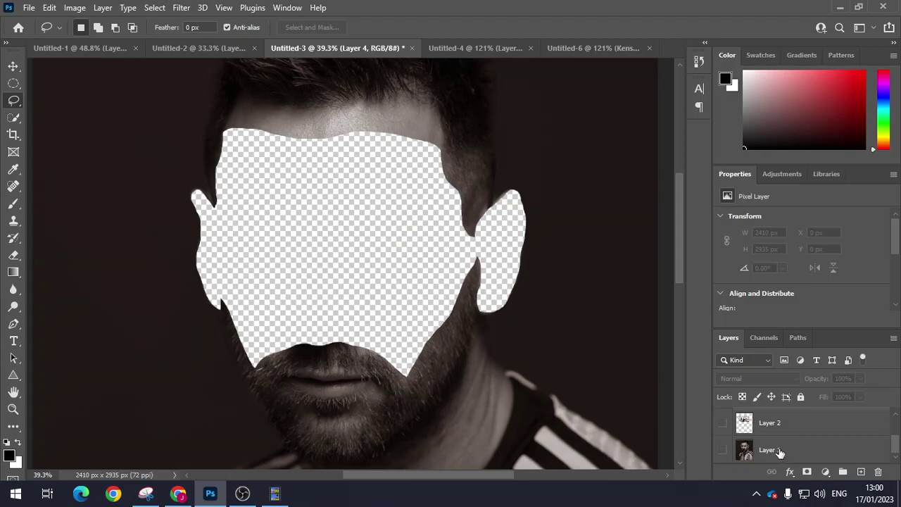
pyautogui.click(778, 427)
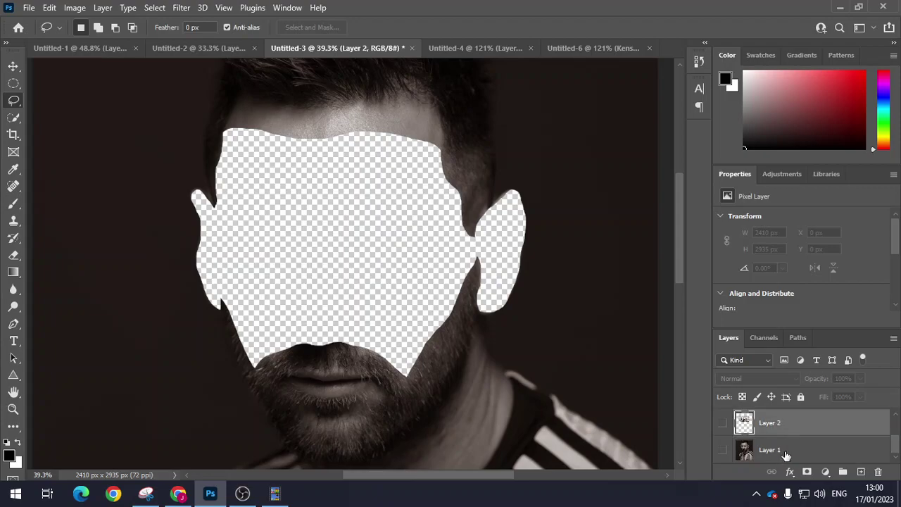
pyautogui.scroll(1, 789, 455)
pyautogui.moveTo(793, 453)
pyautogui.mouseDown()
pyautogui.moveTo(789, 417)
pyautogui.moveTo(791, 456)
pyautogui.mouseUp()
pyautogui.scroll(1, 797, 438)
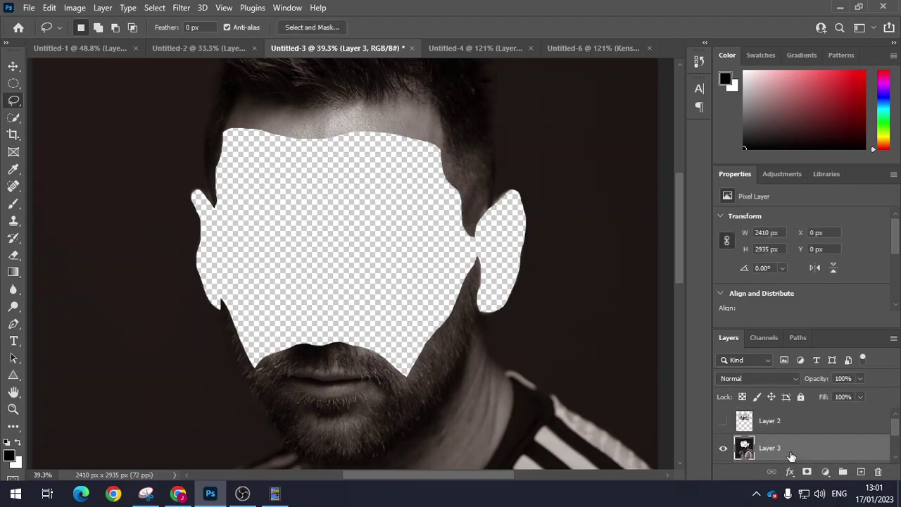
pyautogui.scroll(-2, 792, 444)
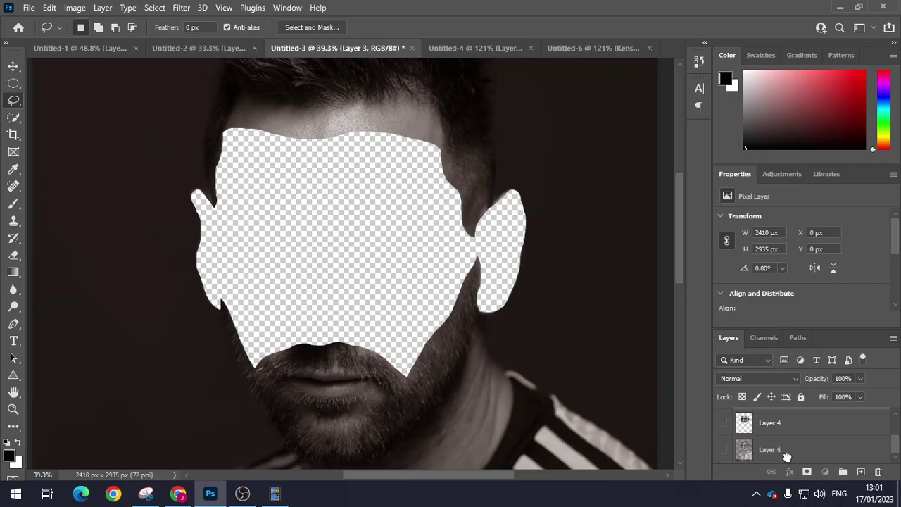
# Show the copied face on Layer 4 and move it up and to the left, away from the cut-out
pyautogui.click(739, 431)
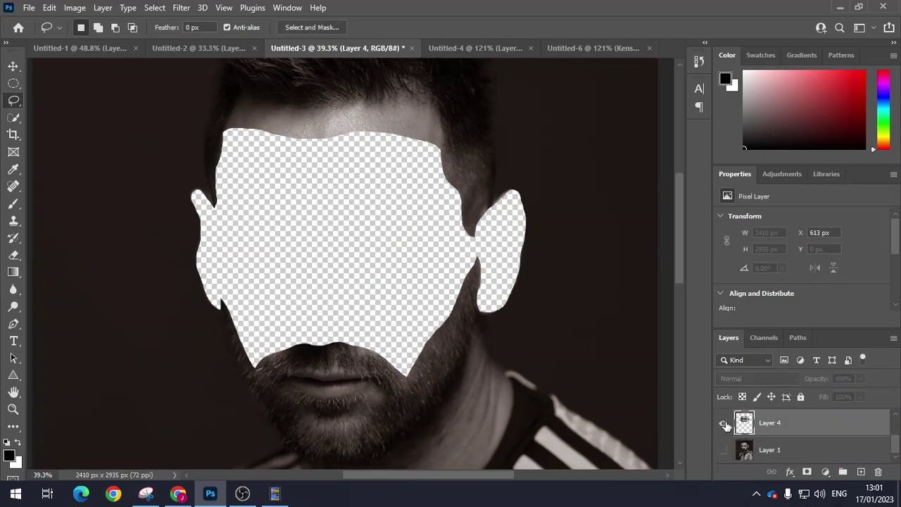
pyautogui.click(724, 425)
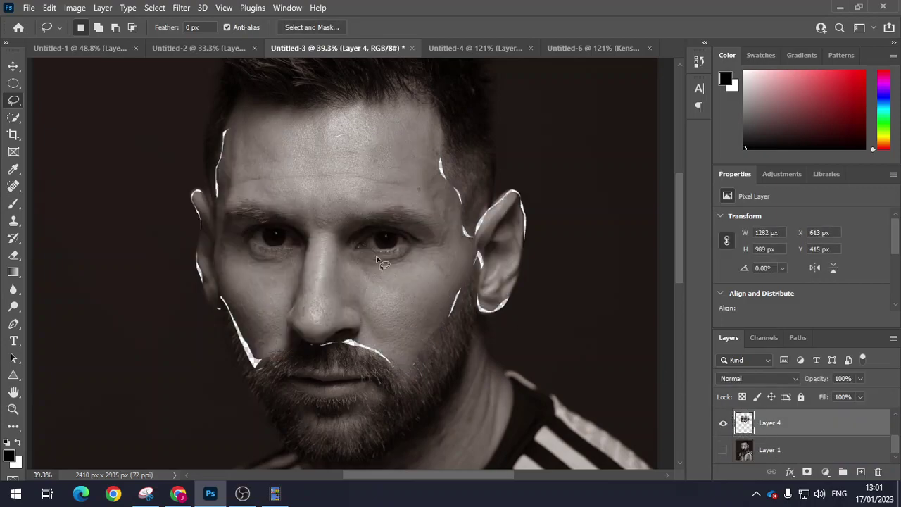
pyautogui.click(12, 66)
pyautogui.moveTo(302, 231); pyautogui.dragTo(195, 189)
# Bring Layer 4 to the front of the layer stack and shift its face further up and left over the portrait
pyautogui.moveTo(804, 437); pyautogui.dragTo(804, 497)
pyautogui.moveTo(806, 454); pyautogui.dragTo(794, 428)
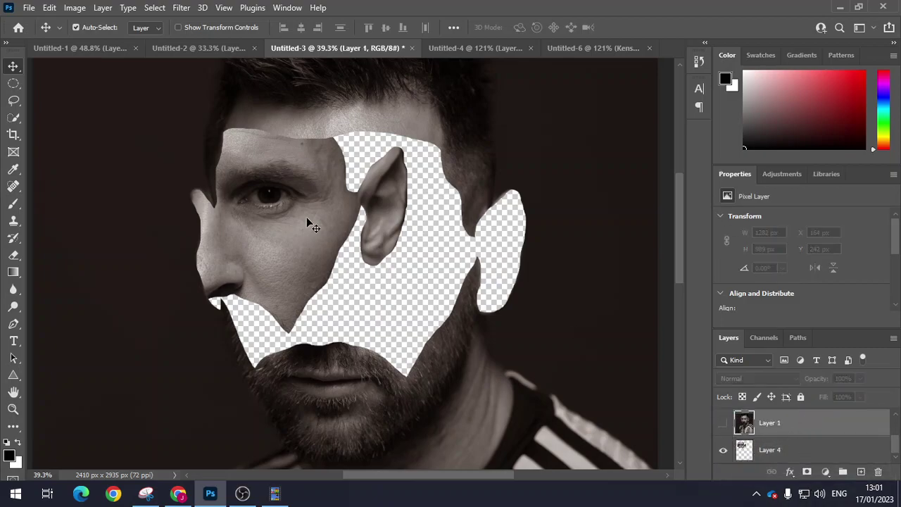
pyautogui.scroll(1, 782, 421)
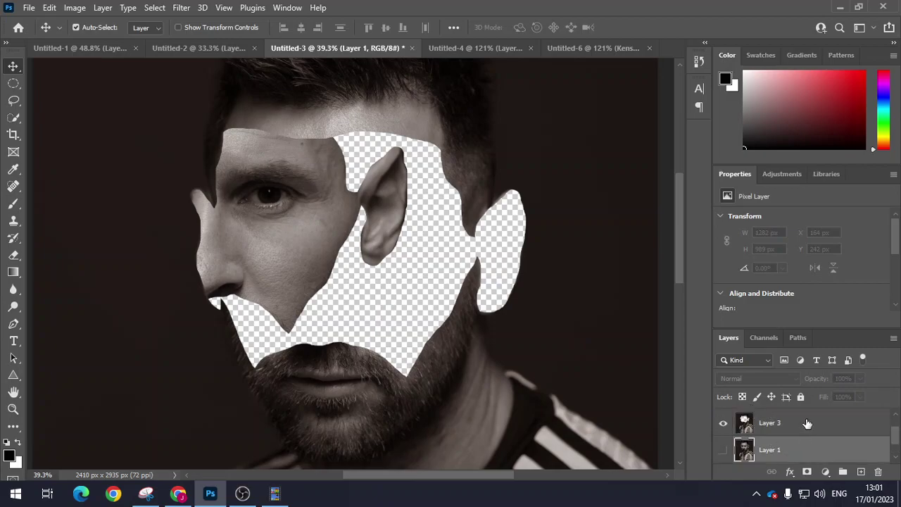
pyautogui.click(807, 423)
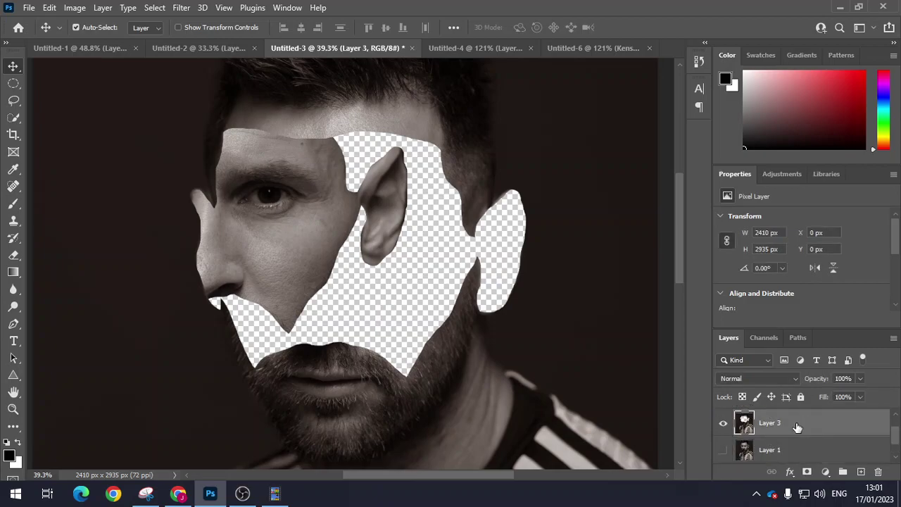
pyautogui.click(723, 426)
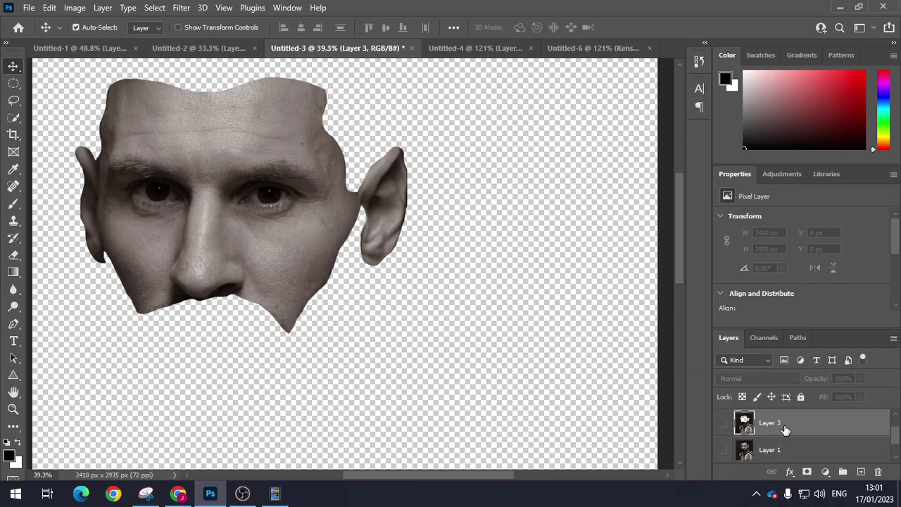
pyautogui.click(722, 426)
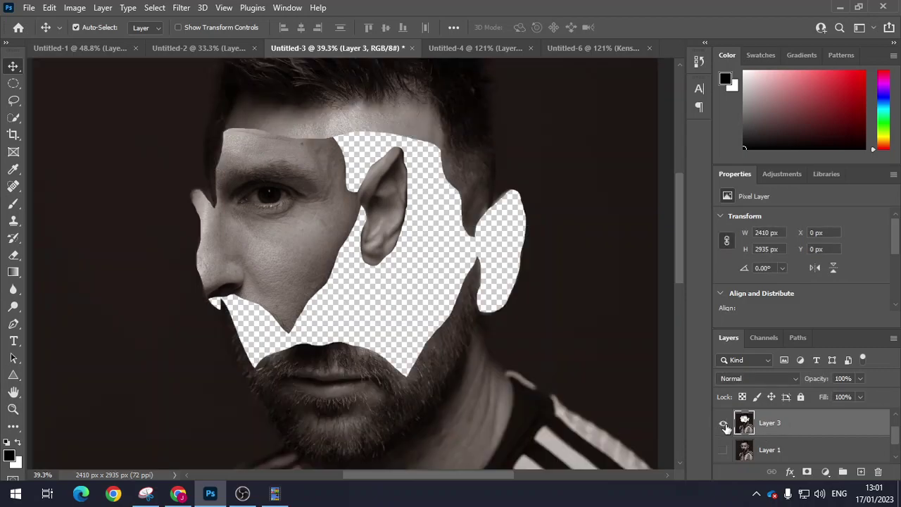
pyautogui.moveTo(799, 451); pyautogui.dragTo(798, 419)
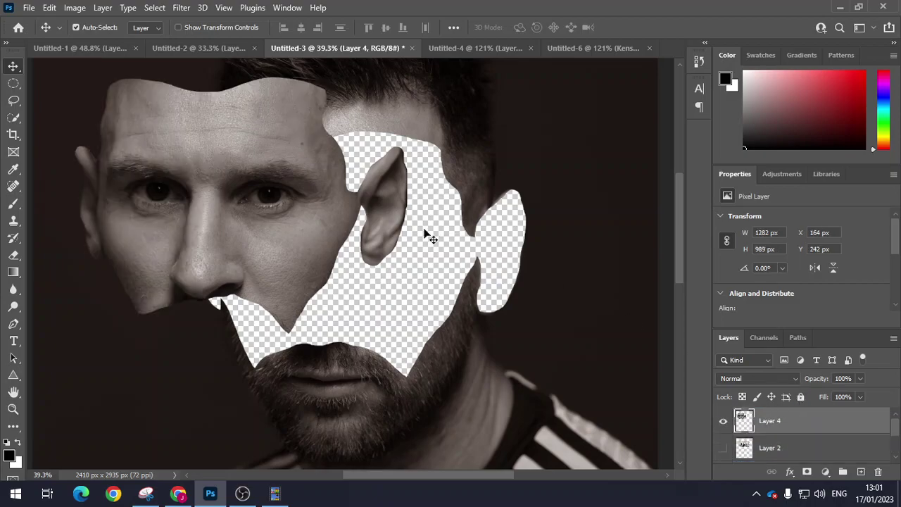
pyautogui.moveTo(302, 217); pyautogui.dragTo(268, 205)
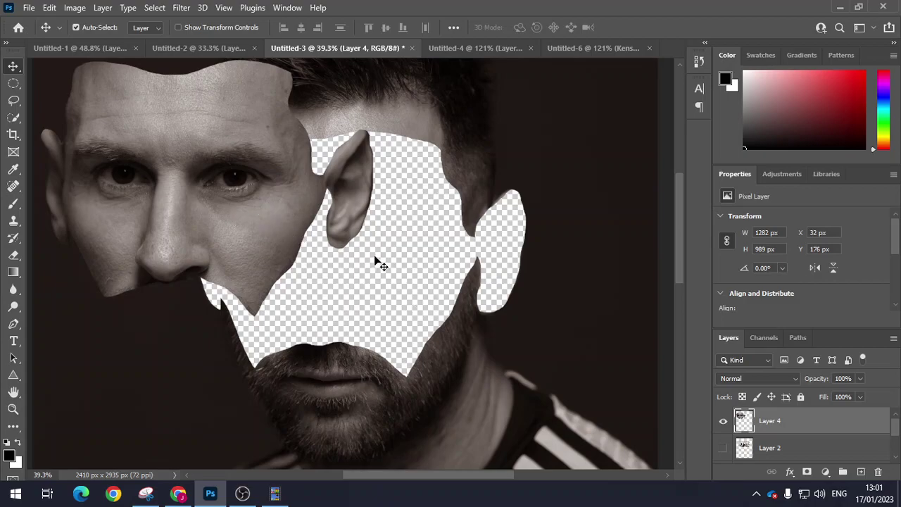
# Delete the hidden original portrait on Layer 1
pyautogui.scroll(-1, 827, 446)
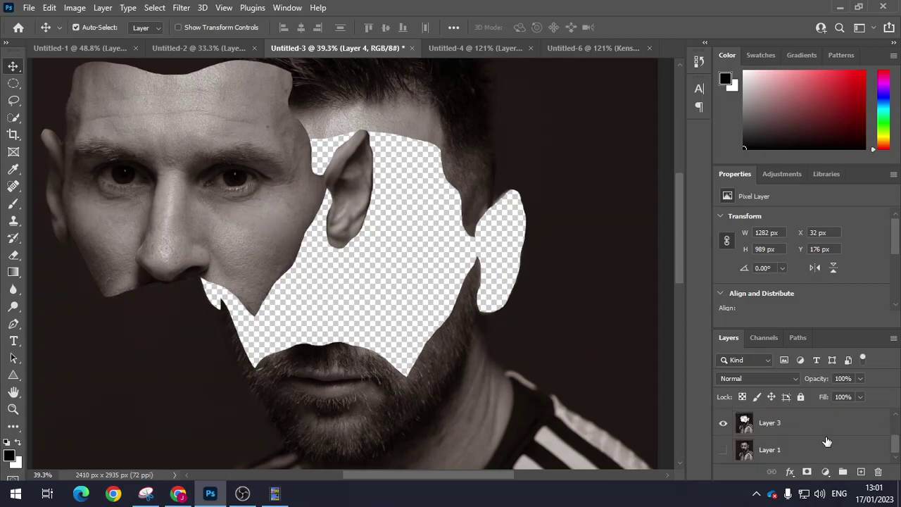
pyautogui.click(794, 459)
pyautogui.rightClick(809, 452)
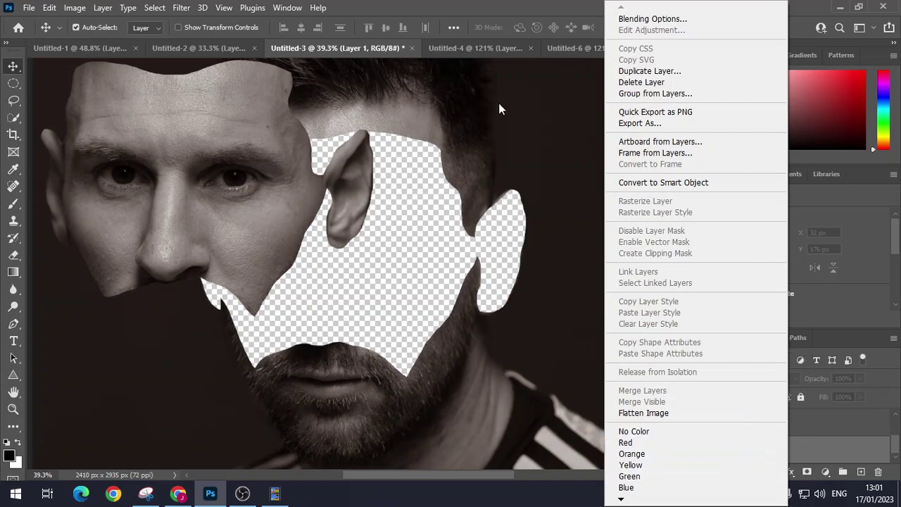
pyautogui.click(831, 459)
pyautogui.moveTo(817, 453); pyautogui.dragTo(878, 472)
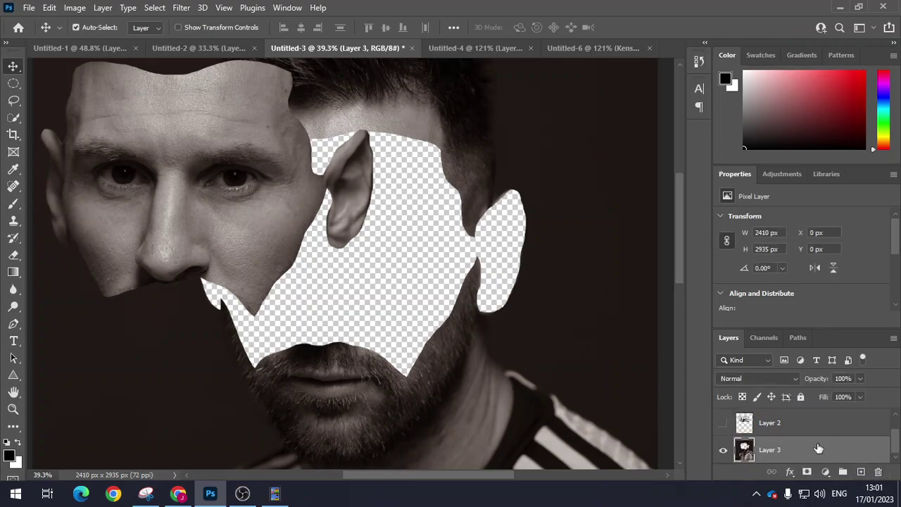
# Show the team photo on Layer 2 and place it beneath Layer 3, so it fills the face cut-out
pyautogui.scroll(1, 823, 453)
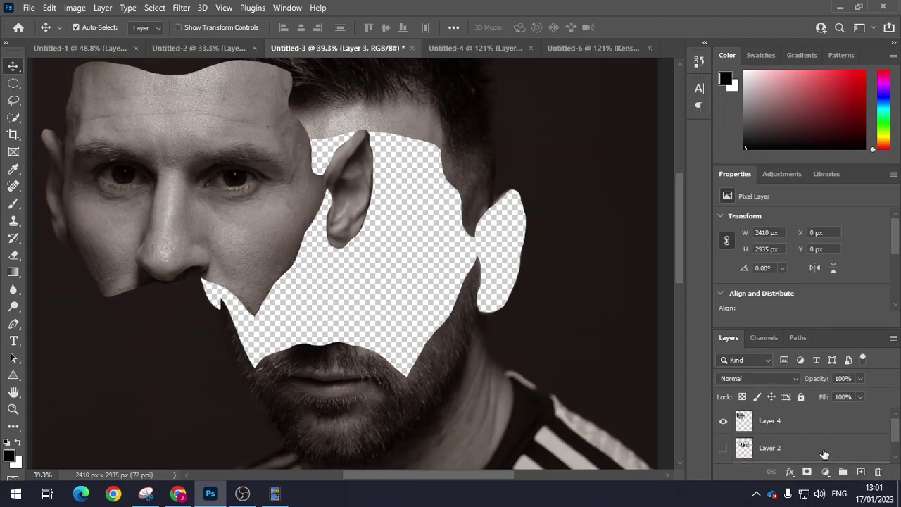
pyautogui.click(723, 448)
pyautogui.scroll(-1, 819, 430)
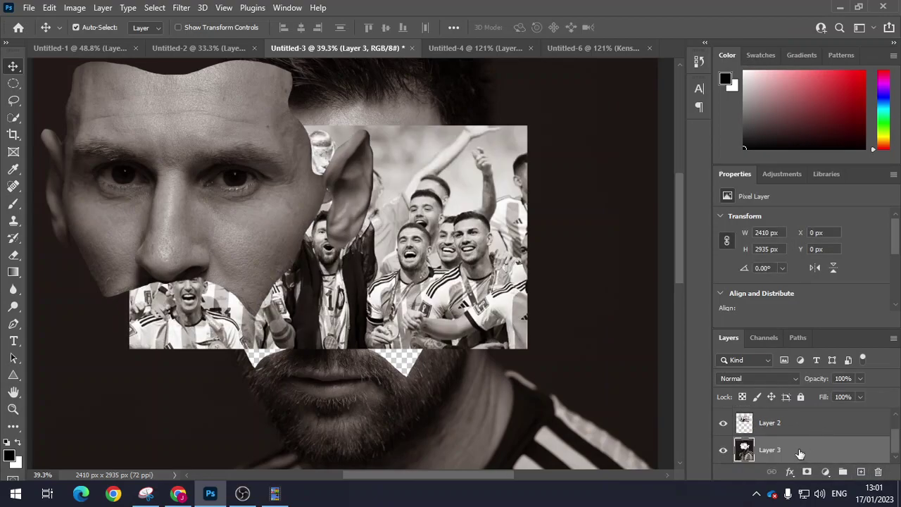
pyautogui.moveTo(801, 429); pyautogui.dragTo(807, 458)
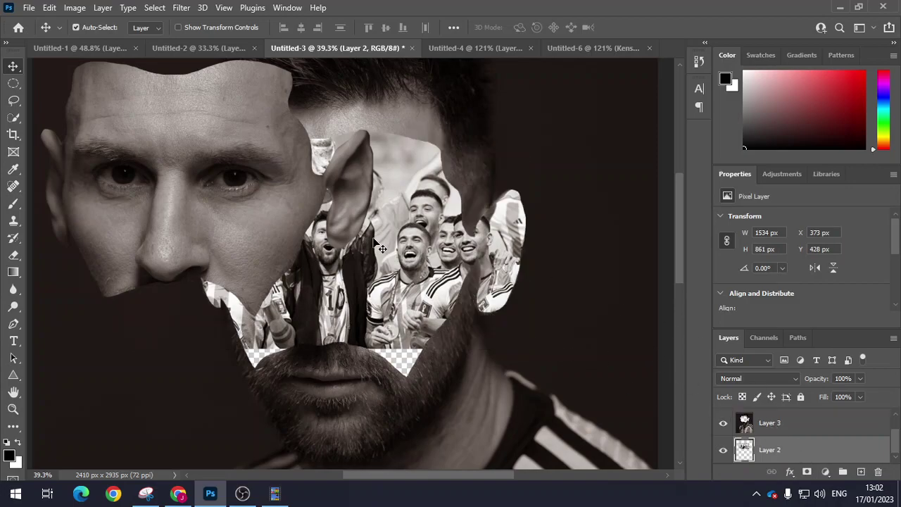
# Lower the team photo slightly, scale it to about 109.5% and recentre it behind the face opening
pyautogui.moveTo(406, 246); pyautogui.dragTo(412, 282)
pyautogui.hotkey('ctrl', 't')
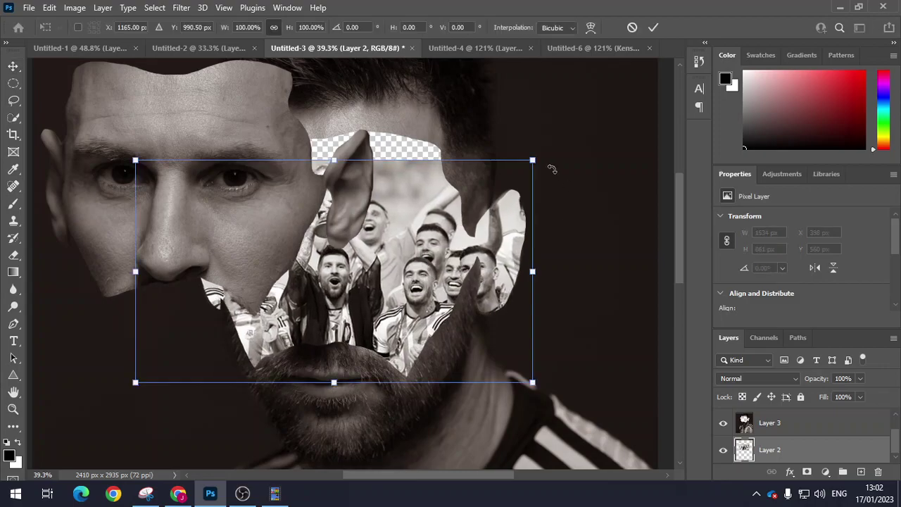
pyautogui.moveTo(534, 161); pyautogui.dragTo(588, 116)
pyautogui.moveTo(444, 222); pyautogui.dragTo(437, 223)
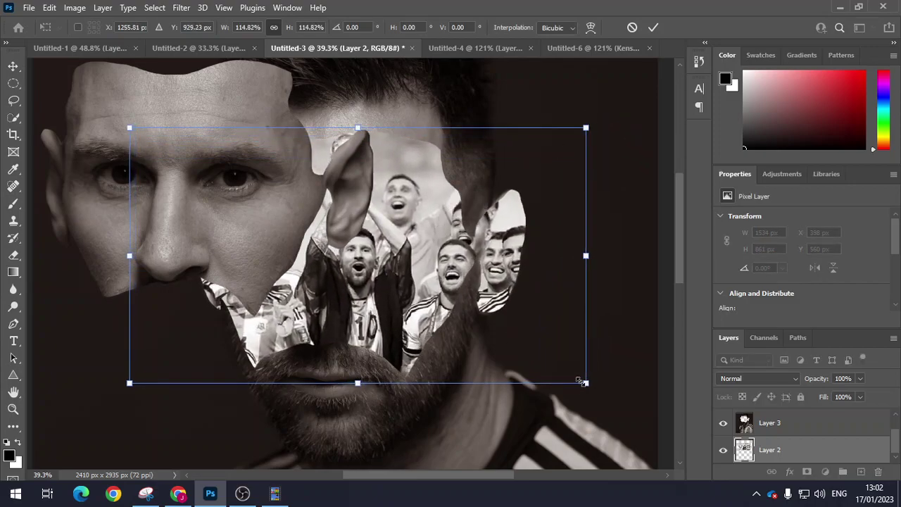
pyautogui.moveTo(585, 382); pyautogui.dragTo(566, 372)
pyautogui.moveTo(435, 281); pyautogui.dragTo(442, 287)
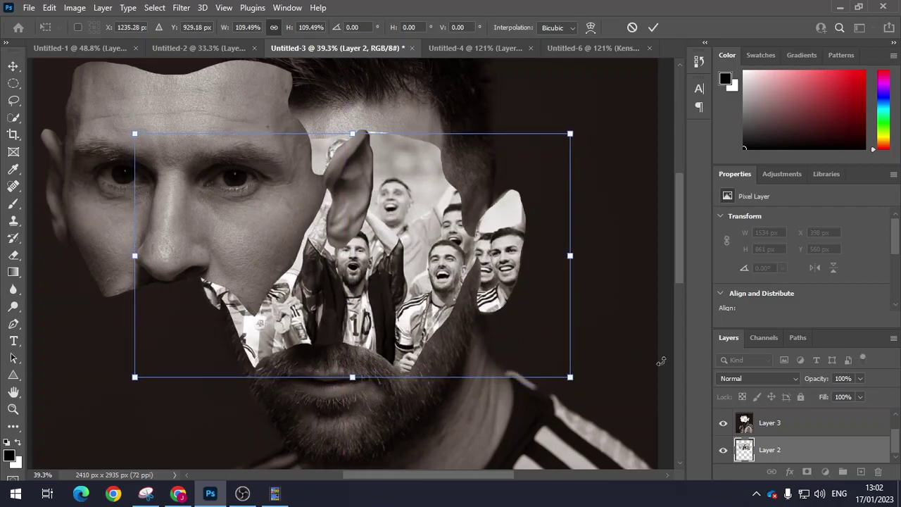
# Move the cut-out face on Layer 4 down over the portrait's shoulder, clear of the upper face opening
pyautogui.scroll(1, 783, 430)
pyautogui.click(788, 427)
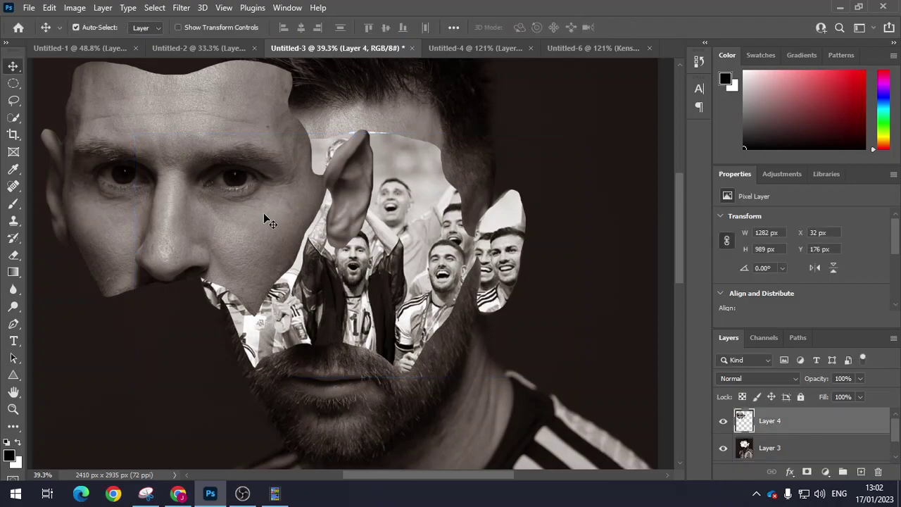
pyautogui.moveTo(245, 190); pyautogui.dragTo(244, 413)
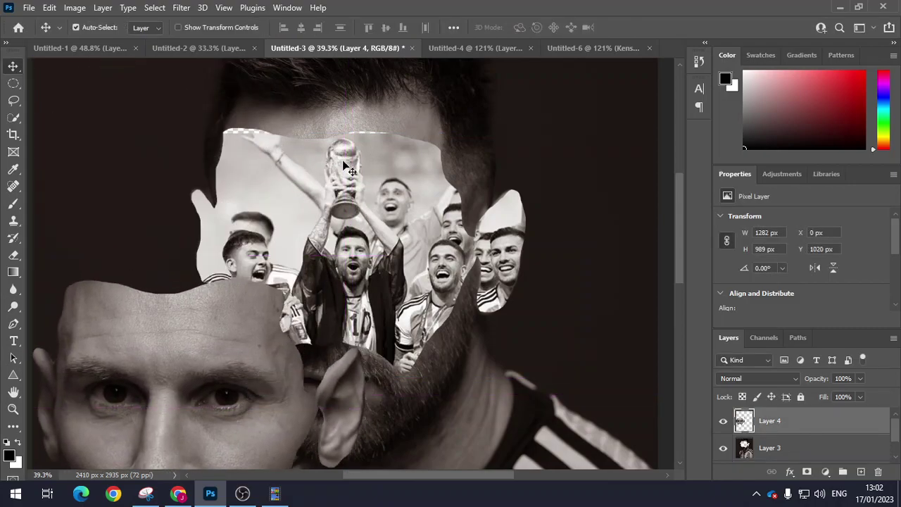
# Enlarge the team photo on Layer 2 to about 110.8% and reposition it to fill the whole face opening
pyautogui.scroll(-1, 797, 447)
pyautogui.click(785, 450)
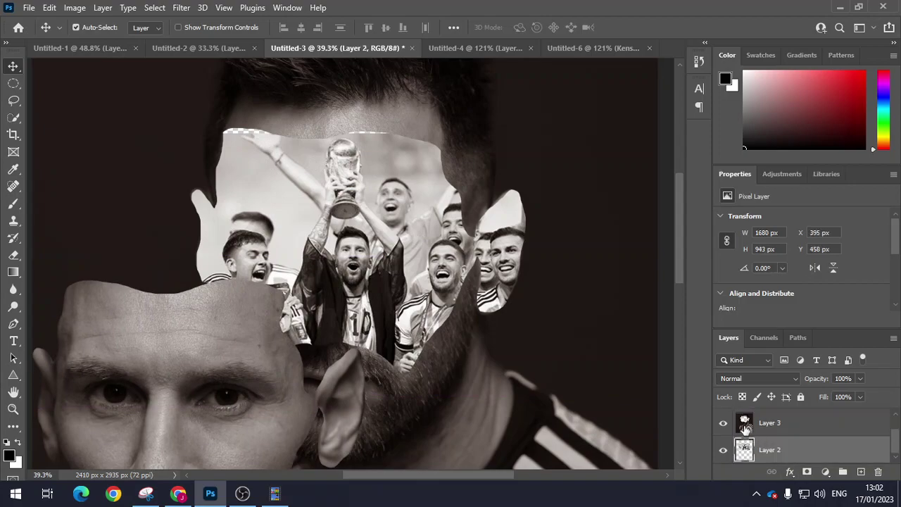
pyautogui.hotkey('ctrl', 't')
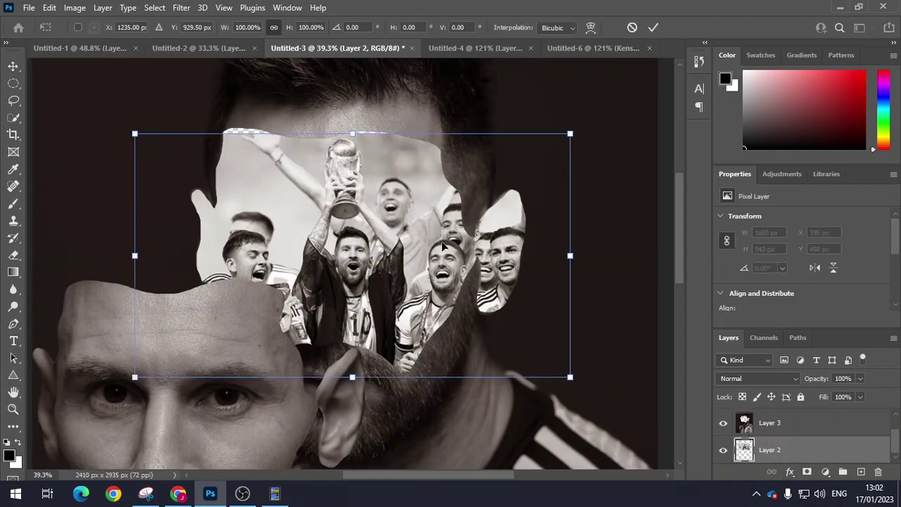
pyautogui.moveTo(570, 133); pyautogui.dragTo(613, 100)
pyautogui.moveTo(435, 189); pyautogui.dragTo(430, 211)
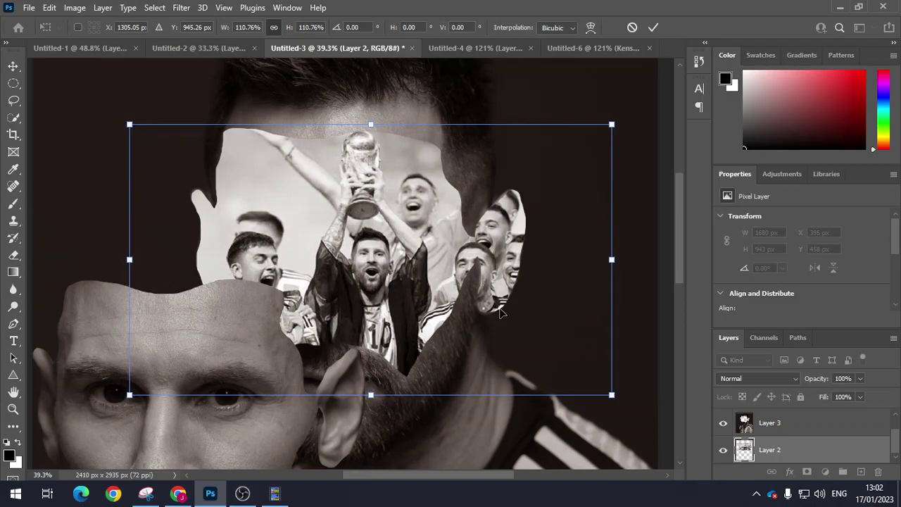
pyautogui.scroll(-2, 544, 356)
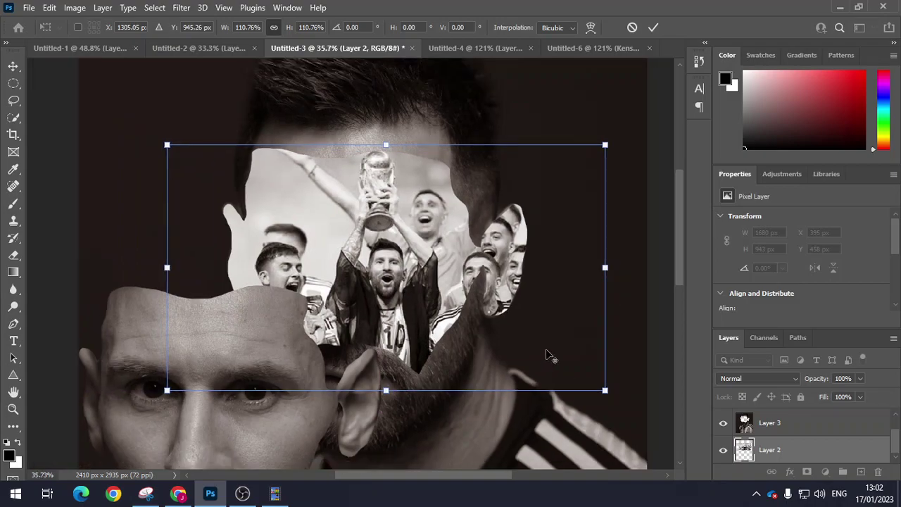
pyautogui.press('Return')
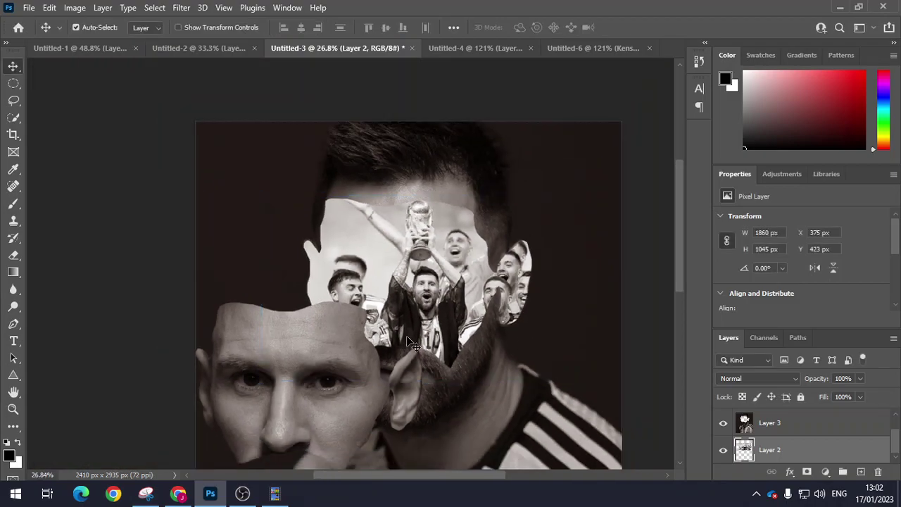
# Reposition the cut-out face on Layer 4 to about X 126 px, Y 1080 px
pyautogui.scroll(1, 779, 438)
pyautogui.click(785, 421)
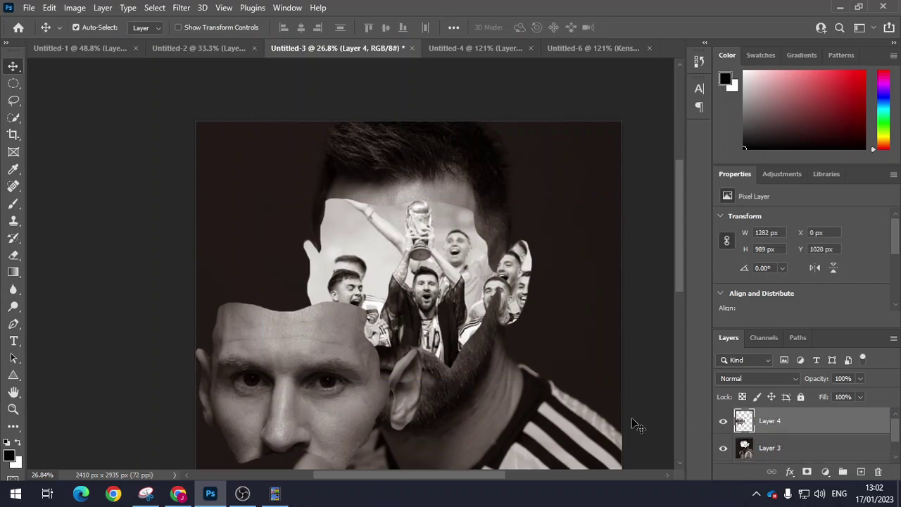
pyautogui.moveTo(321, 373); pyautogui.dragTo(345, 343)
pyautogui.scroll(-1, 486, 350)
pyautogui.moveTo(352, 303); pyautogui.dragTo(356, 345)
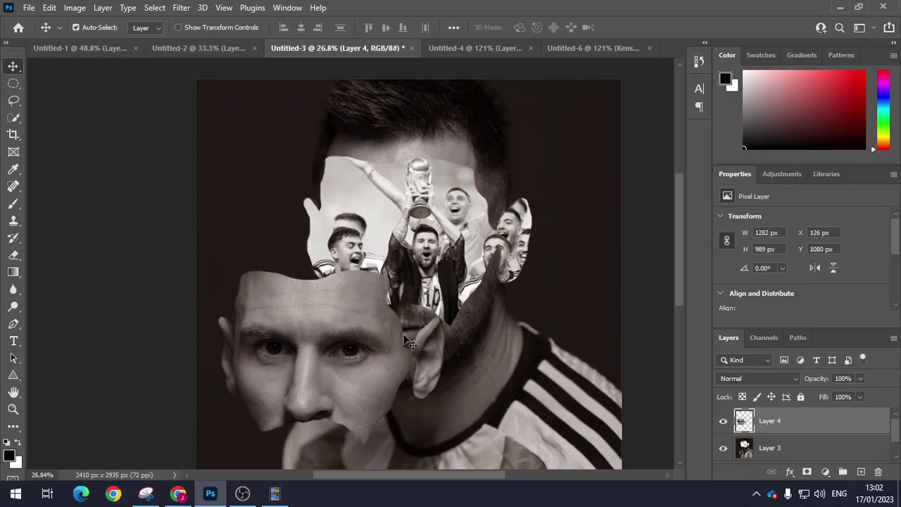
# Rotate the cut-out face on Layer 4 by -15.3° and move it to the portrait's upper-left area at about X -63 px, Y 52 px
pyautogui.hotkey('ctrl', 't')
pyautogui.moveTo(274, 245); pyautogui.dragTo(236, 255)
pyautogui.moveTo(295, 349); pyautogui.dragTo(269, 165)
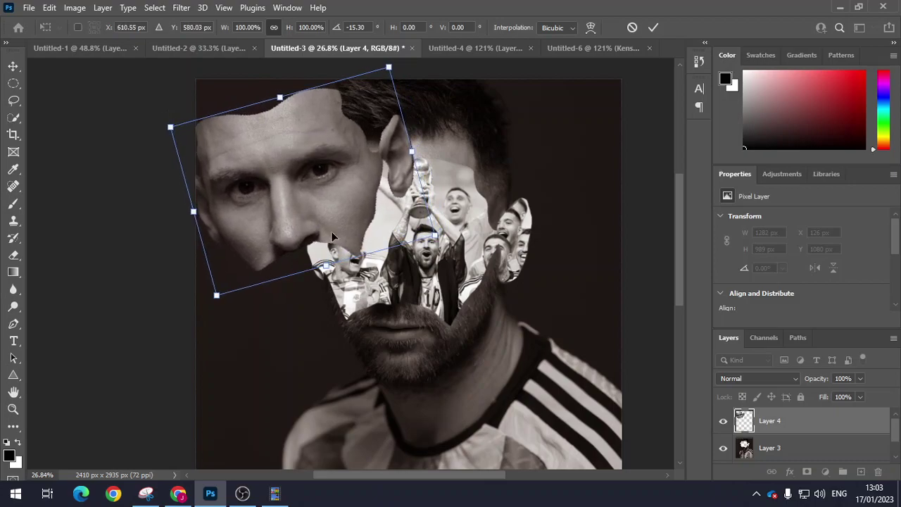
pyautogui.press('Return')
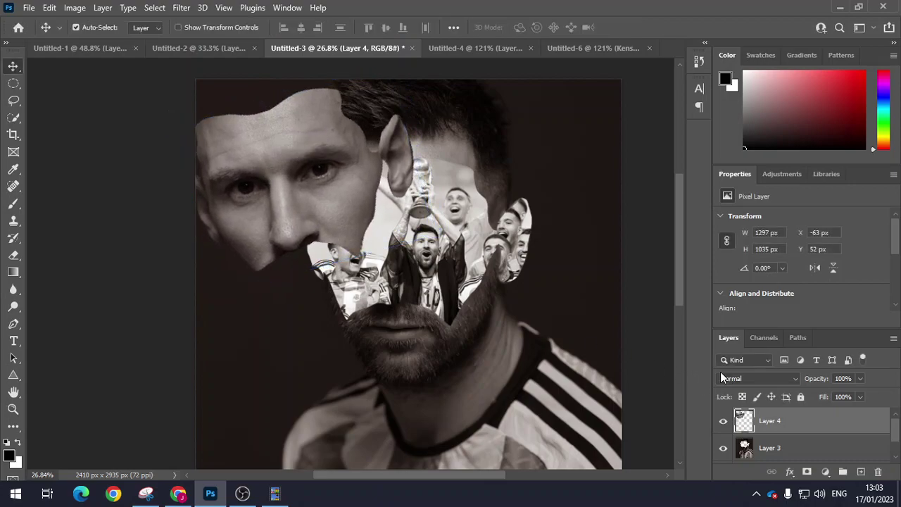
# Add an Inner Glow layer style to Layer 4 with a size of 35 px
pyautogui.doubleClick(825, 426)
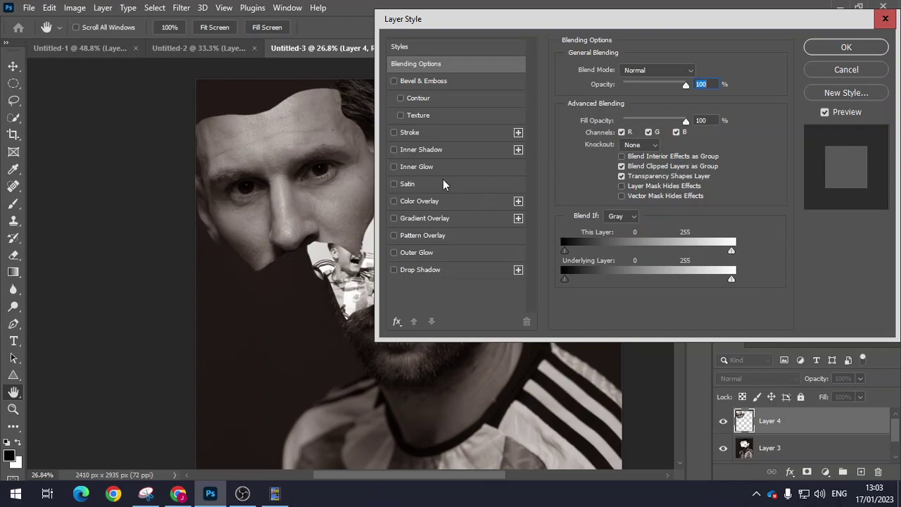
pyautogui.click(393, 167)
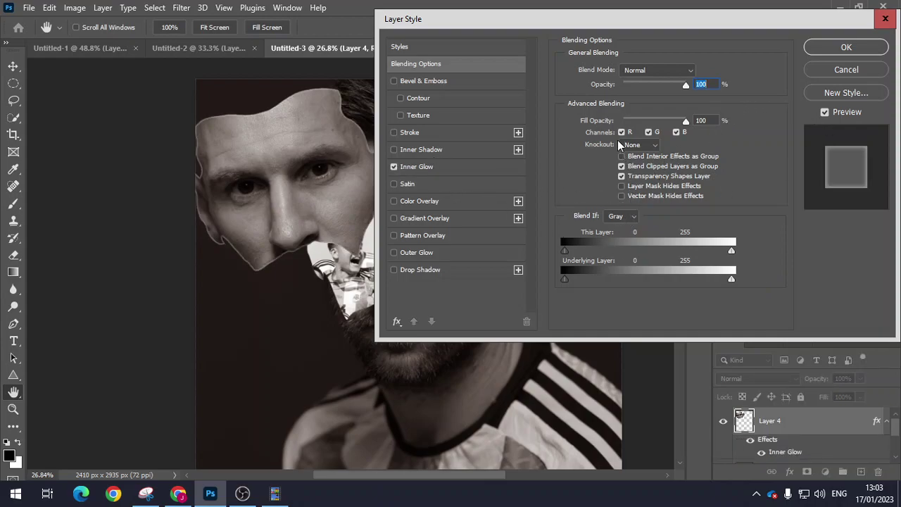
pyautogui.click(482, 165)
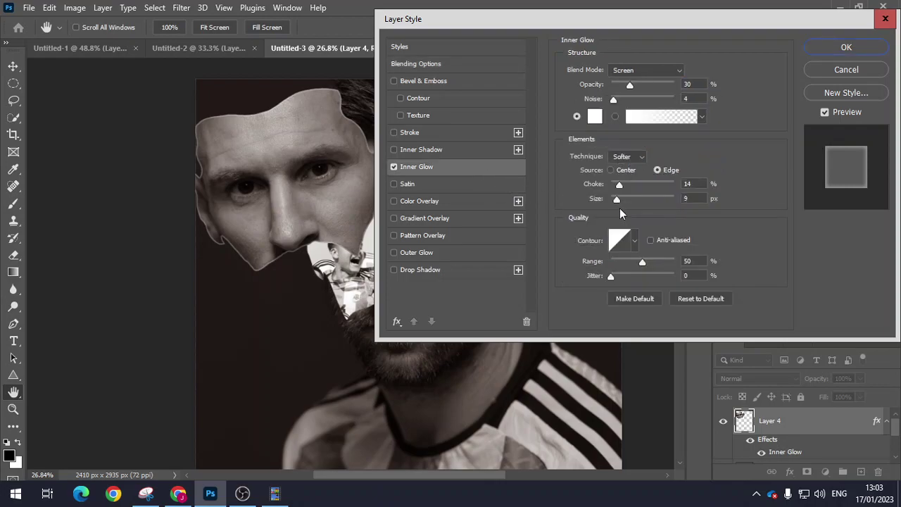
pyautogui.moveTo(618, 201); pyautogui.dragTo(625, 203)
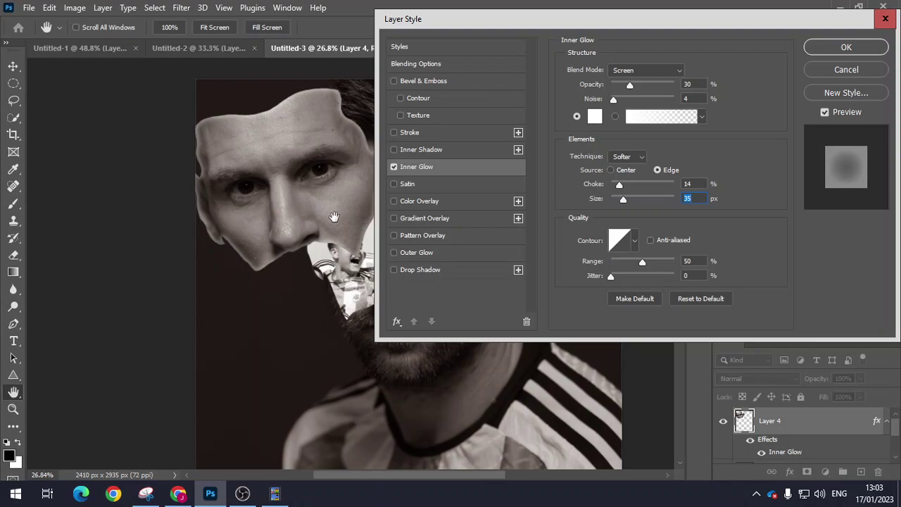
# Change the inner glow colour to dark grey #333333
pyautogui.click(597, 118)
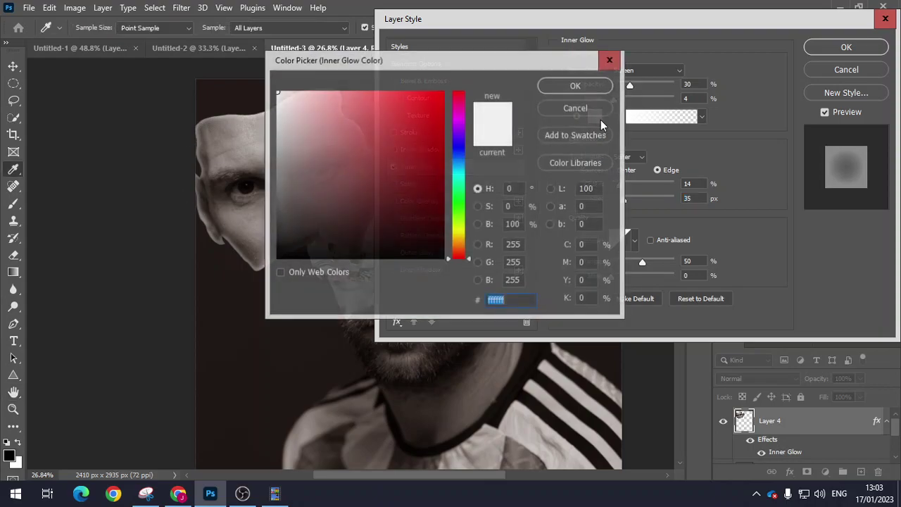
pyautogui.click(295, 262)
pyautogui.click(269, 252)
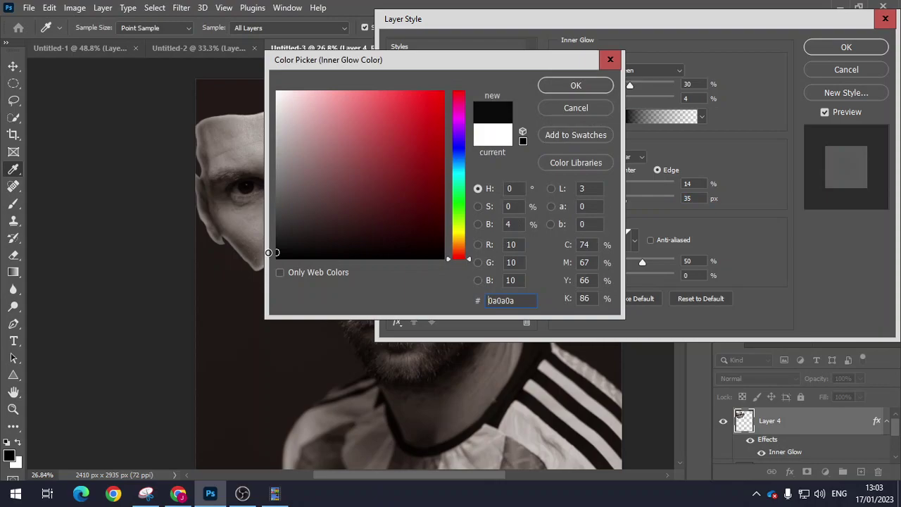
pyautogui.moveTo(281, 243)
pyautogui.mouseDown()
pyautogui.moveTo(286, 227)
pyautogui.moveTo(277, 225)
pyautogui.mouseUp()
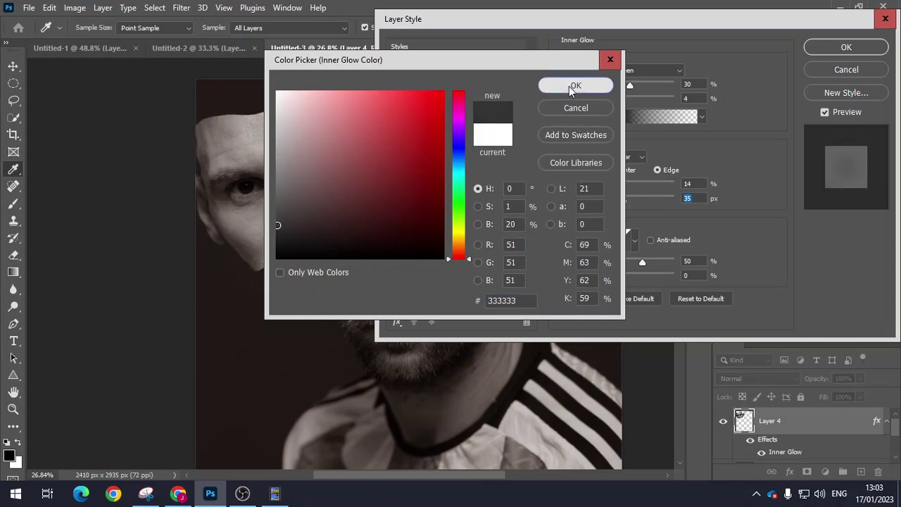
pyautogui.click(572, 86)
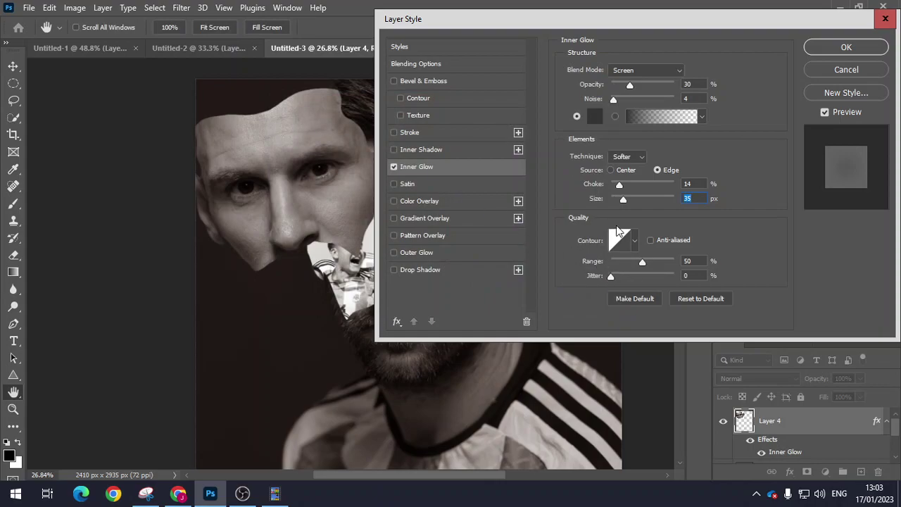
# Set the inner glow's size to 0 px and choke to 20%, adjust its noise and opacity, and apply the layer style
pyautogui.moveTo(624, 200)
pyautogui.mouseDown()
pyautogui.moveTo(649, 196)
pyautogui.moveTo(601, 197)
pyautogui.moveTo(642, 195)
pyautogui.moveTo(610, 197)
pyautogui.moveTo(624, 186)
pyautogui.mouseUp()
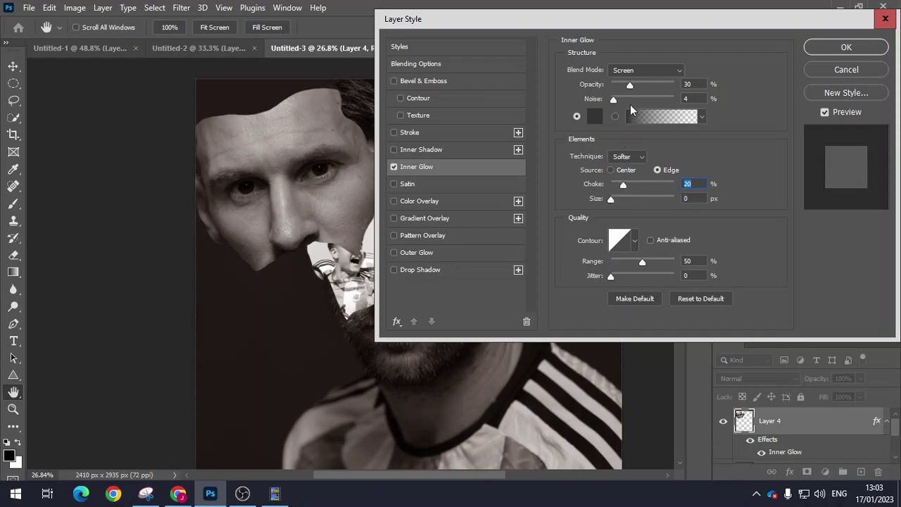
pyautogui.moveTo(616, 99)
pyautogui.mouseDown()
pyautogui.moveTo(640, 87)
pyautogui.moveTo(623, 86)
pyautogui.mouseUp()
pyautogui.click(846, 48)
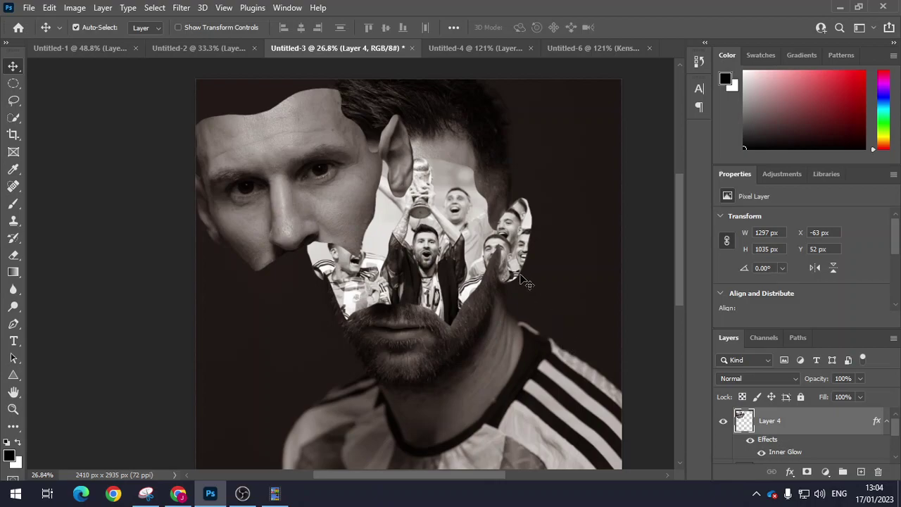
# Shift the cut-out face on Layer 4 slightly outward and down to about X -92 px, Y 77 px
pyautogui.scroll(-2, 524, 278)
pyautogui.scroll(-1, 524, 282)
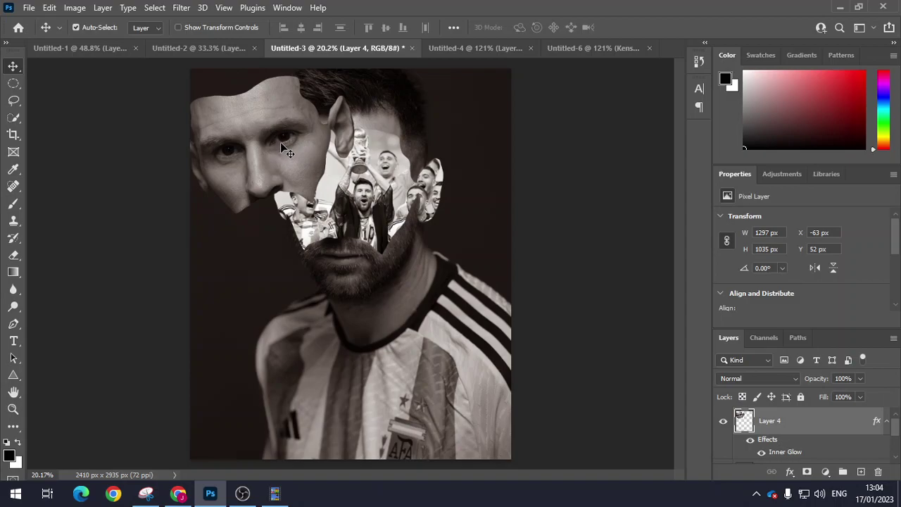
pyautogui.moveTo(282, 144); pyautogui.dragTo(279, 145)
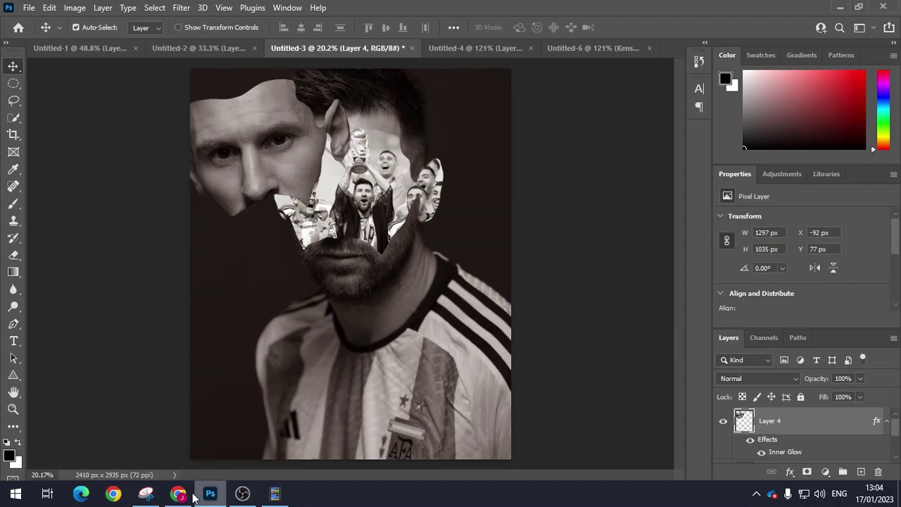
# Switch to Snipping Tool and capture the whole collage canvas
pyautogui.click(146, 493)
pyautogui.click(360, 161)
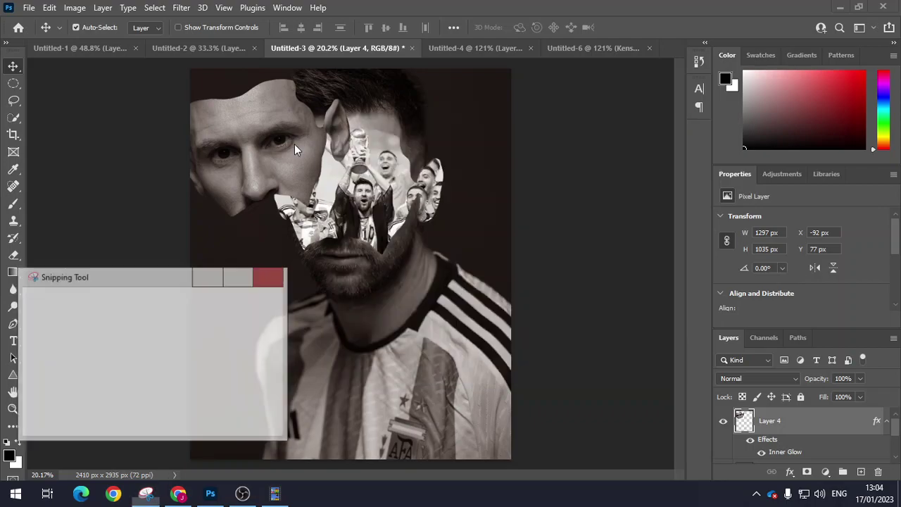
pyautogui.moveTo(193, 71); pyautogui.dragTo(507, 456)
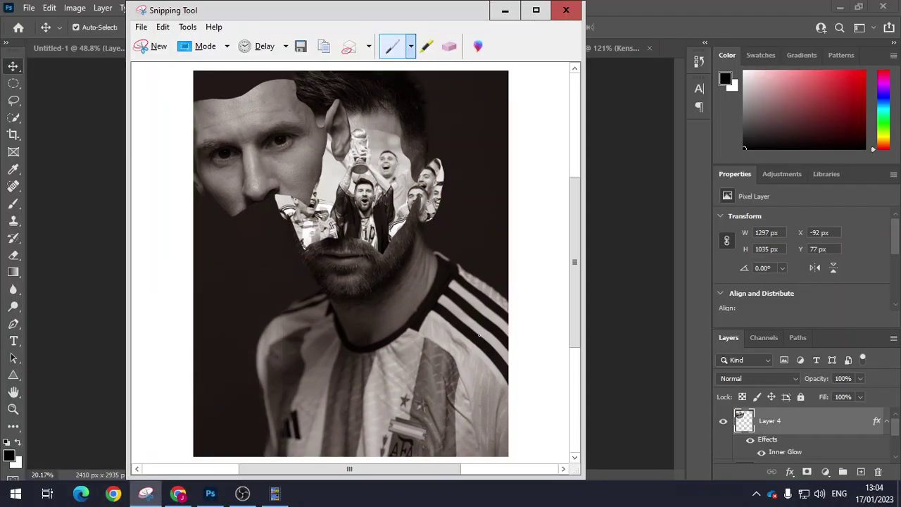
# Switch to the Google Slides presentation, paste the collage snip onto slide 8 and enlarge it to match the height of the neighbouring portraits
pyautogui.click(178, 492)
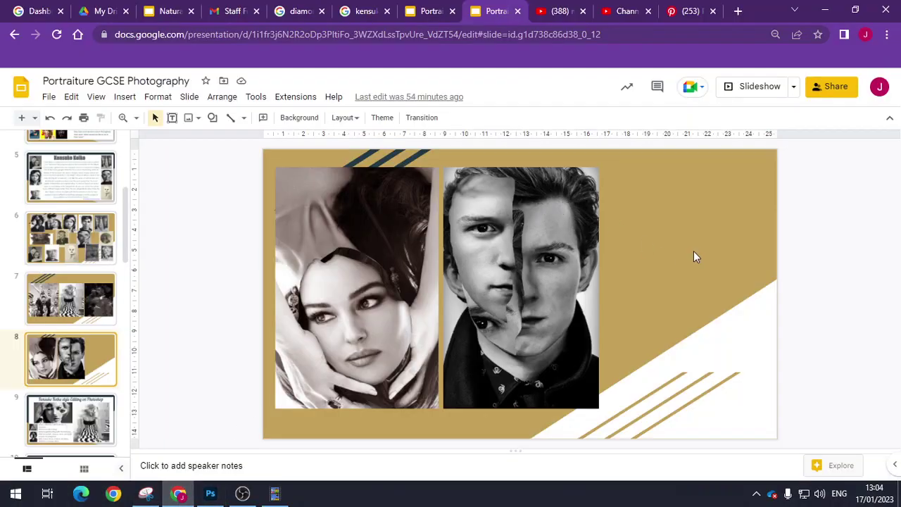
pyautogui.hotkey('ctrl', 'v')
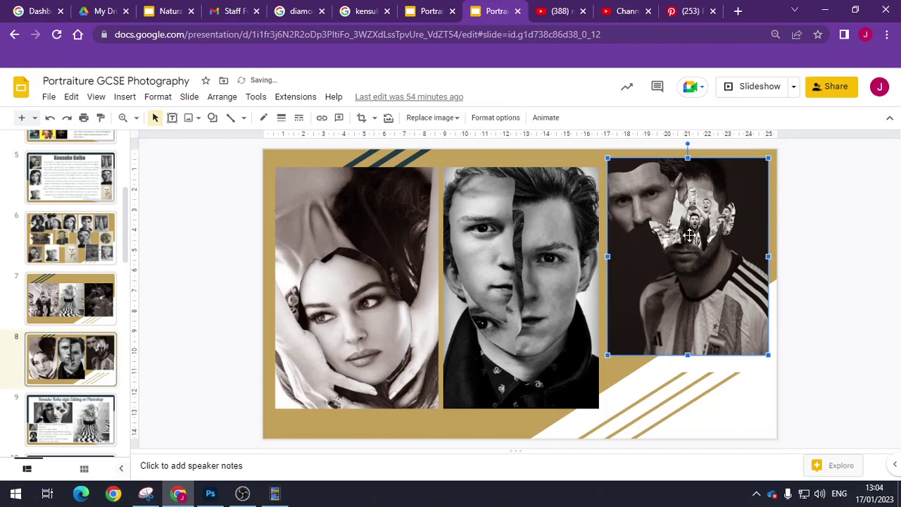
pyautogui.moveTo(688, 245); pyautogui.dragTo(685, 254)
pyautogui.moveTo(765, 364); pyautogui.dragTo(801, 408)
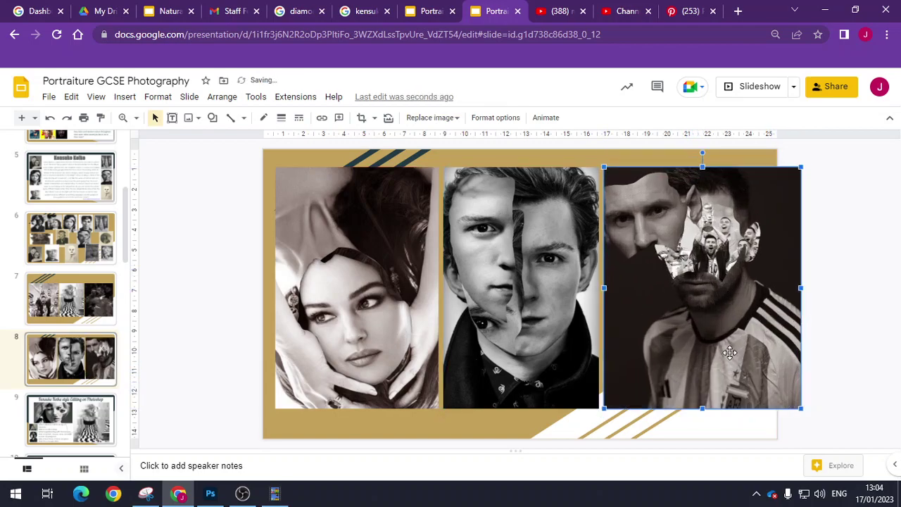
# Scale down all three portraits on slide 8 together and reposition them to fit within the slide
pyautogui.keyDown('shift'); pyautogui.click(497, 258); pyautogui.keyUp('shift')
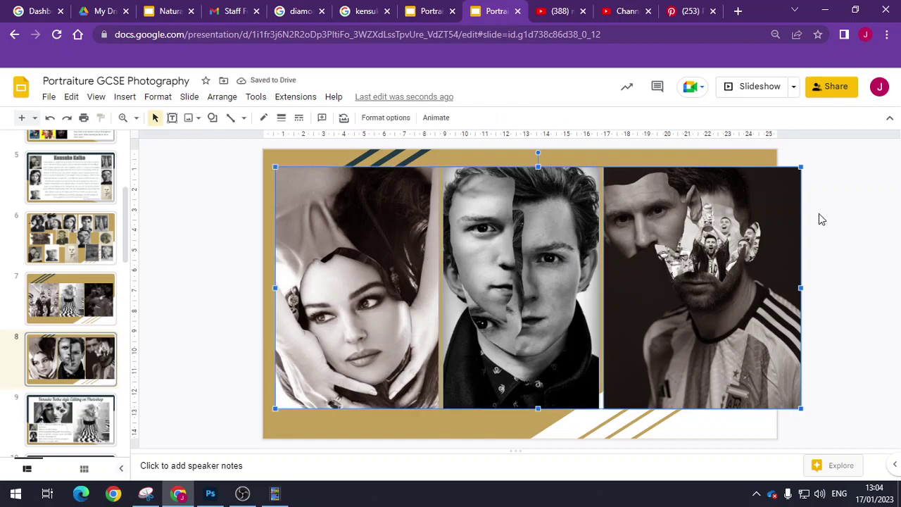
pyautogui.moveTo(801, 167); pyautogui.dragTo(769, 188)
pyautogui.moveTo(695, 252); pyautogui.dragTo(691, 242)
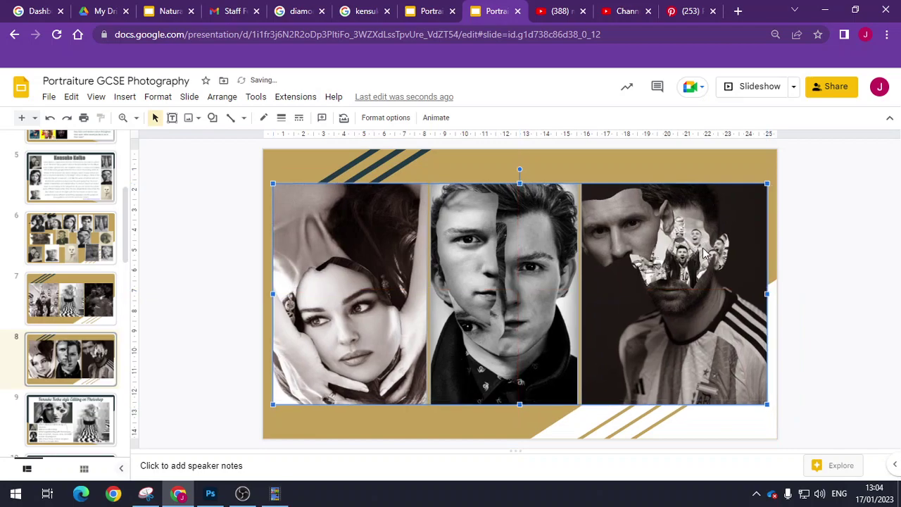
pyautogui.click(807, 275)
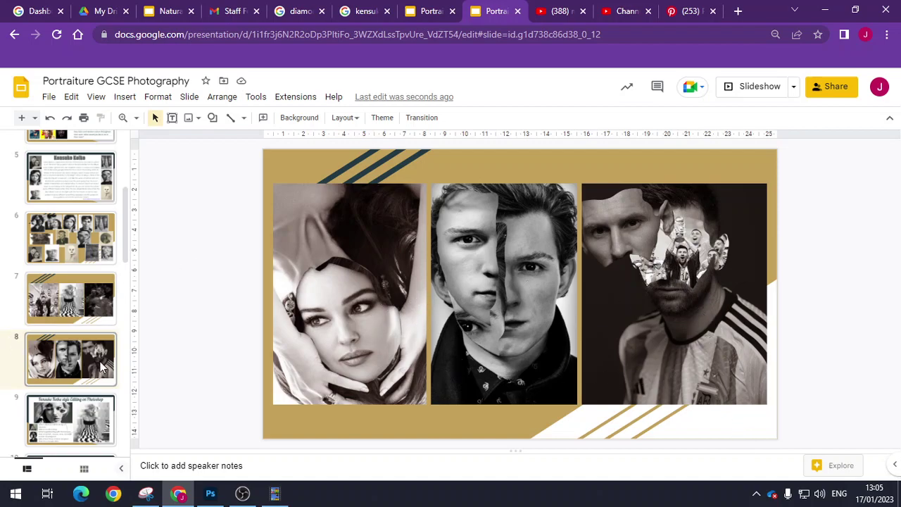
pyautogui.click(113, 301)
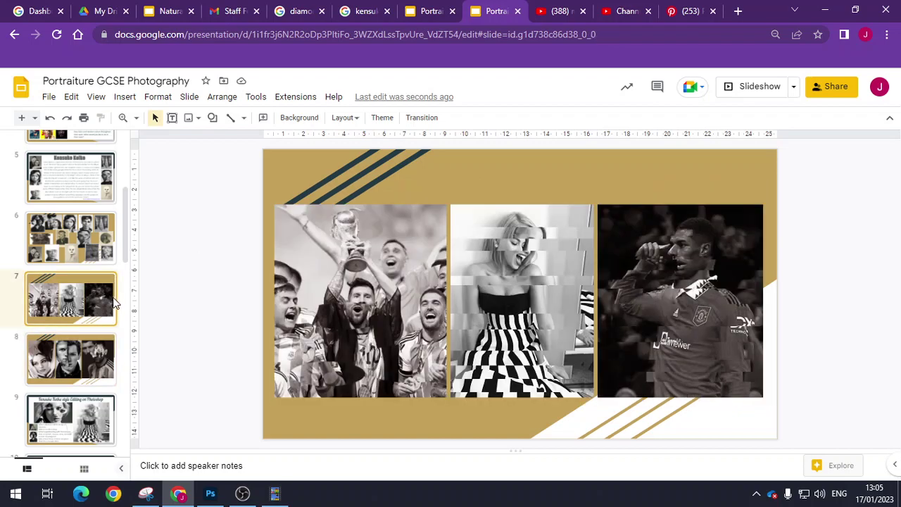
pyautogui.click(101, 365)
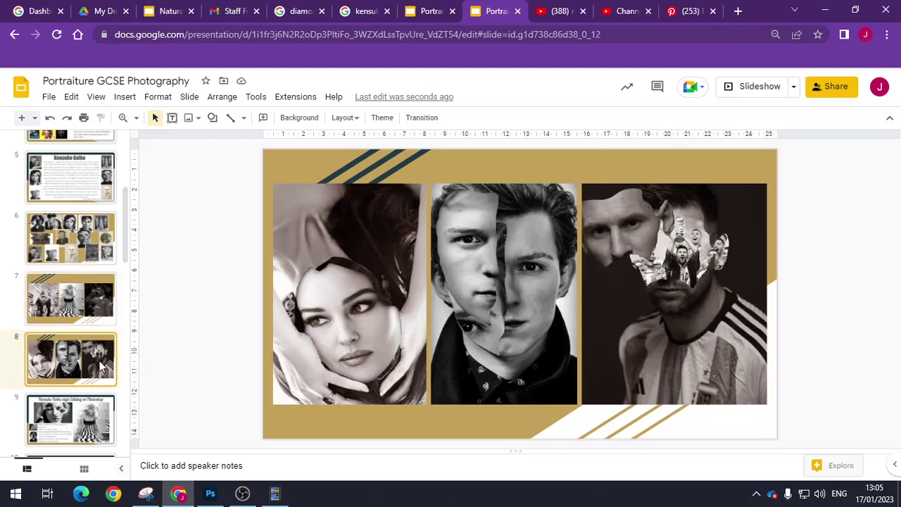
pyautogui.click(93, 313)
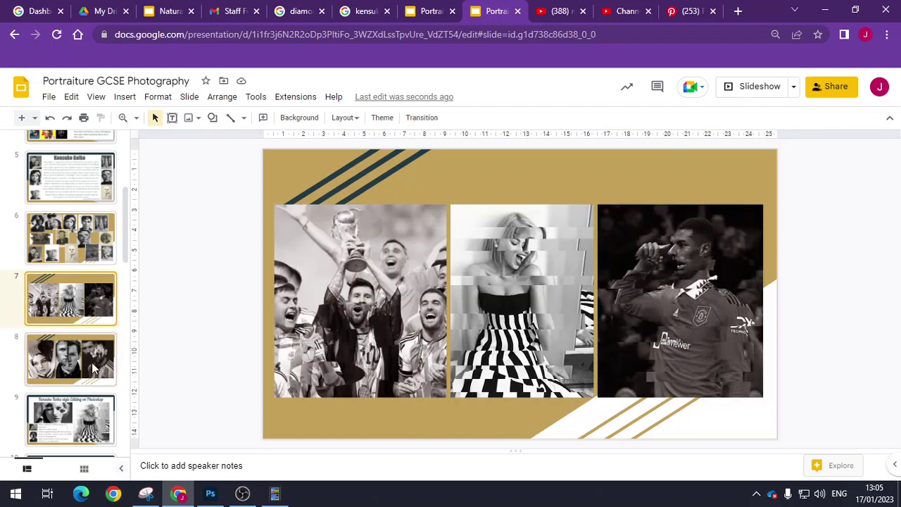
pyautogui.click(92, 362)
pyautogui.click(97, 312)
pyautogui.click(243, 495)
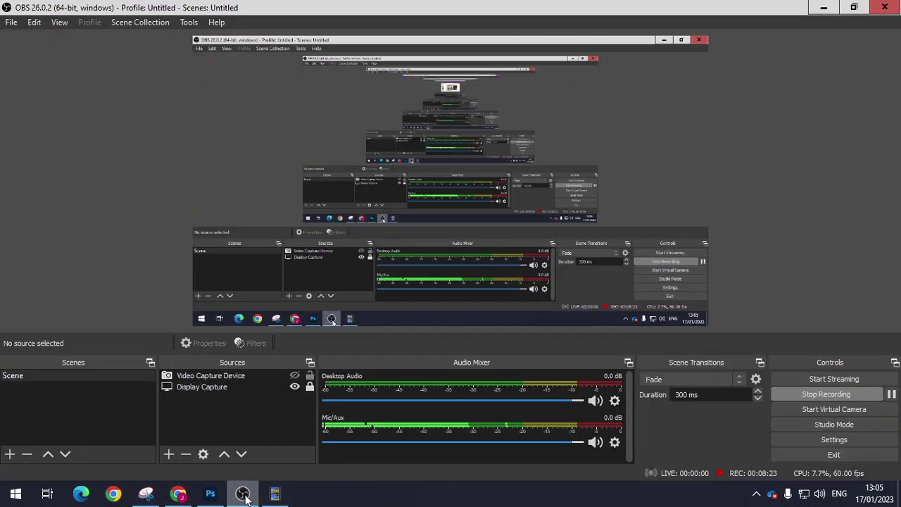